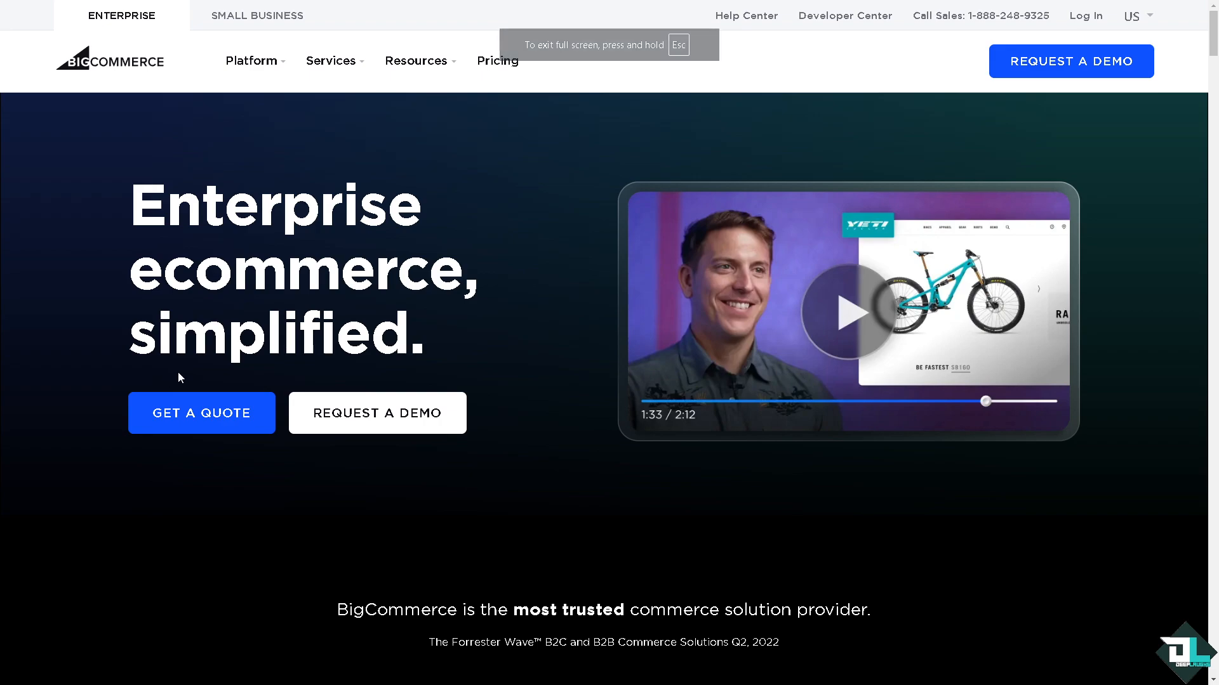
# Go to the store login page and proceed to signing up for an account.
pyautogui.click(1084, 19)
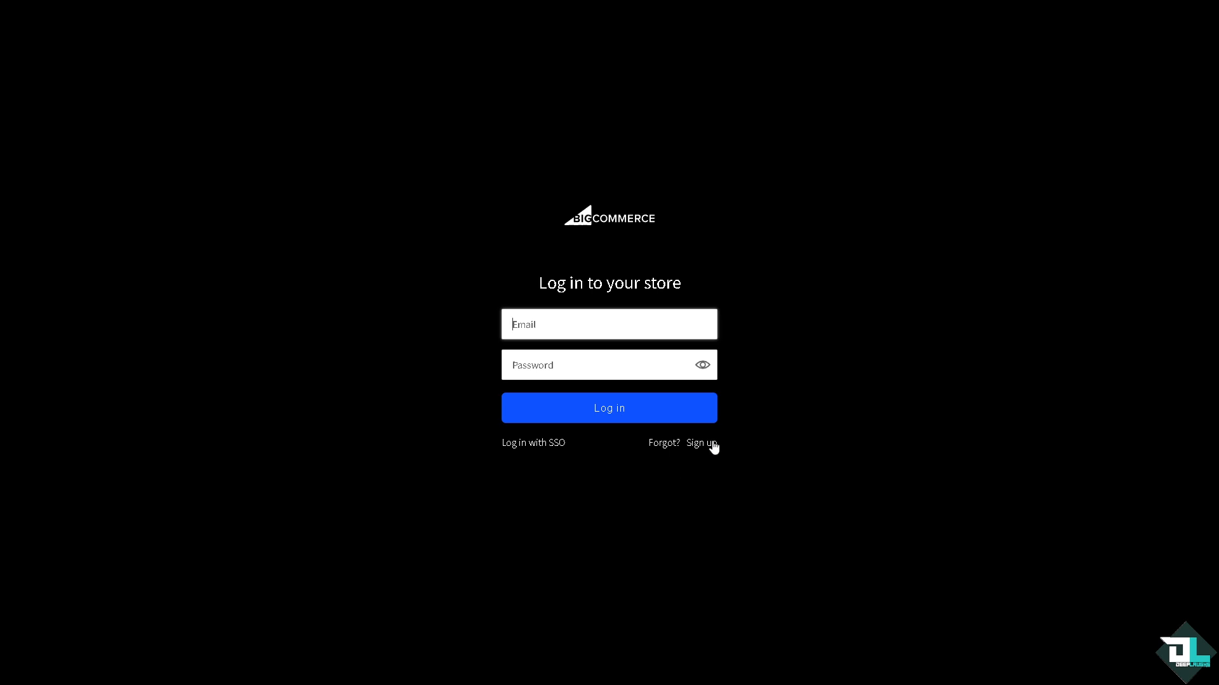
pyautogui.click(711, 445)
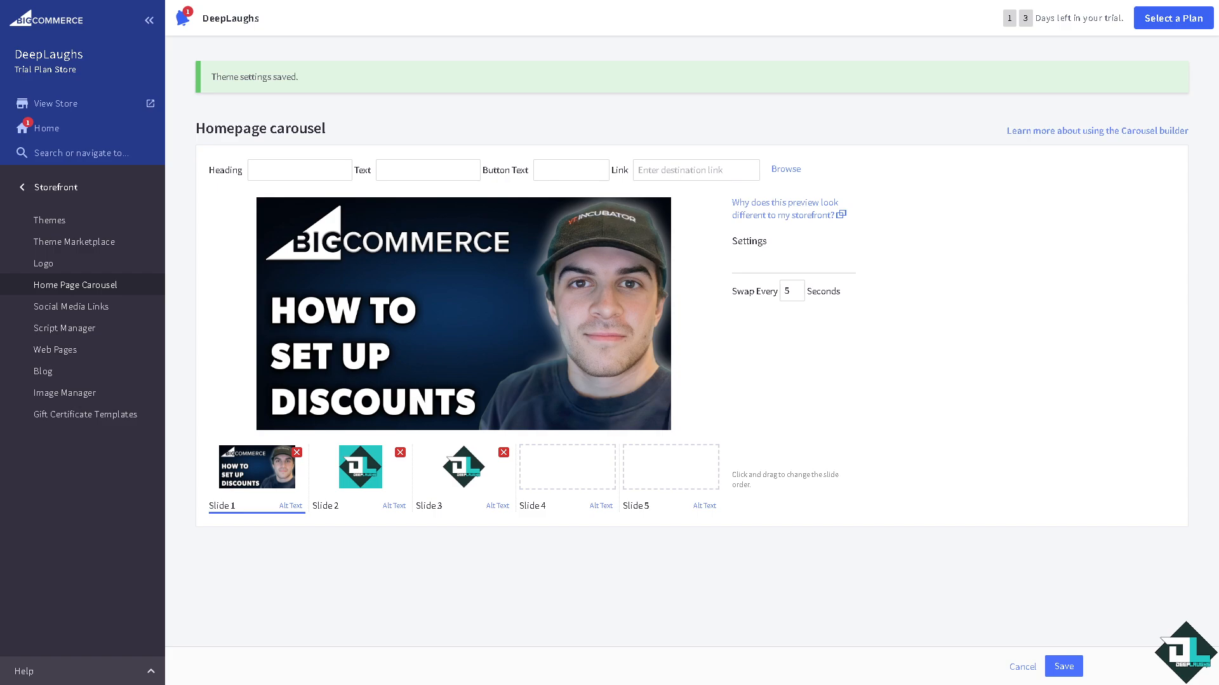
# Go from the storefront settings to the store's marketing promotions.
pyautogui.click(25, 194)
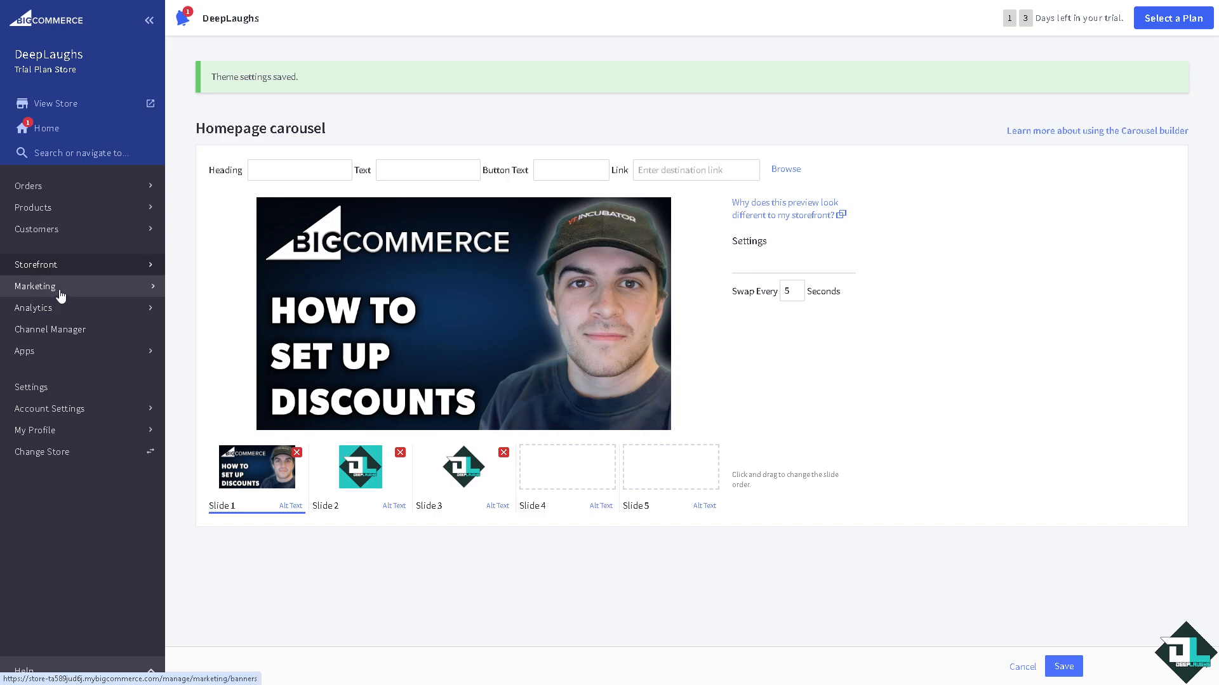
pyautogui.click(153, 290)
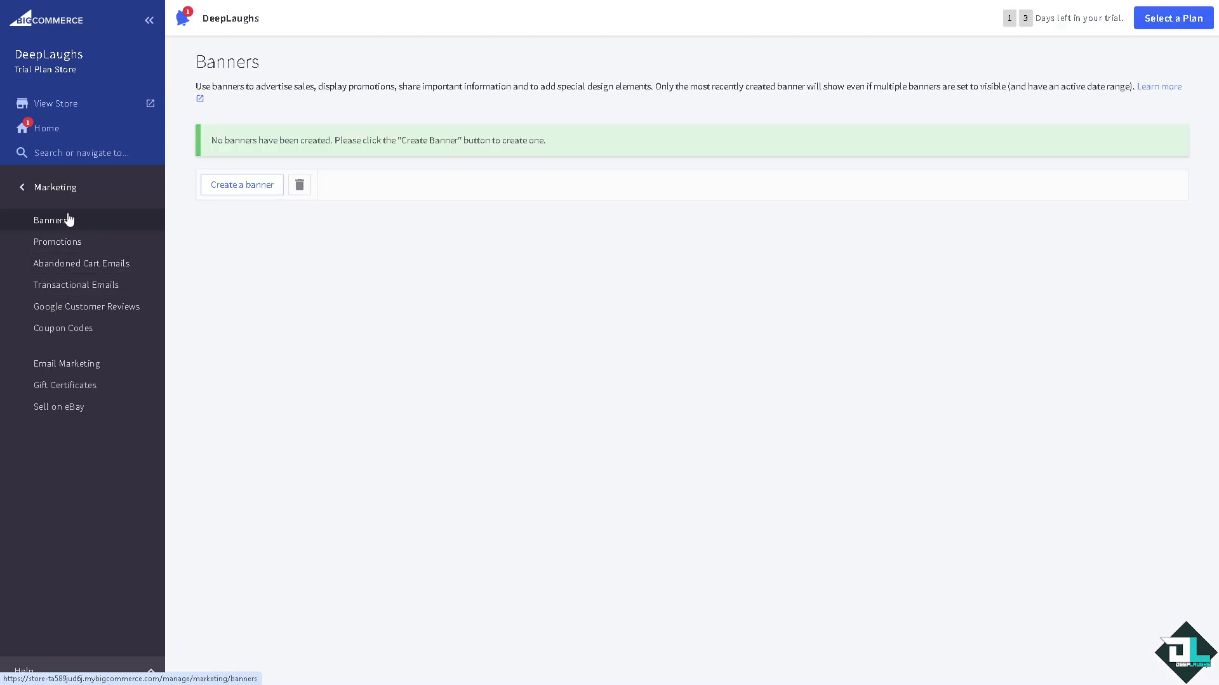
pyautogui.click(87, 245)
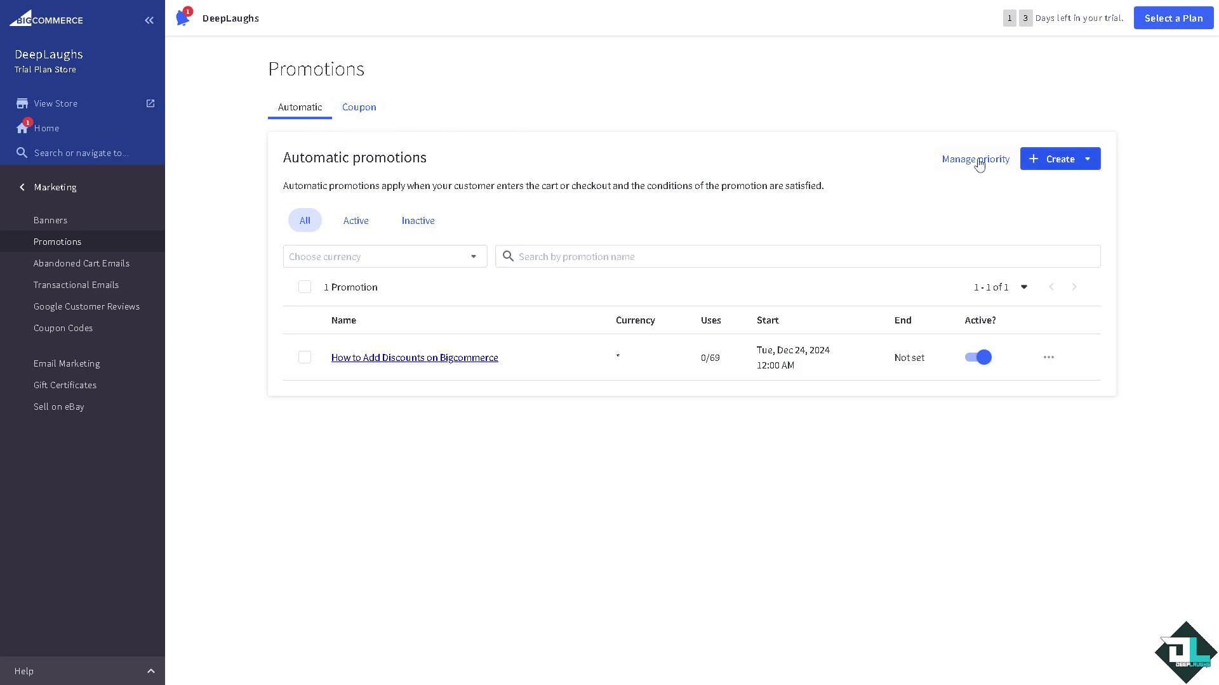
# Look through the coupon promotions and the priority order of the automatic promotions, and return to the promotions list.
pyautogui.click(360, 110)
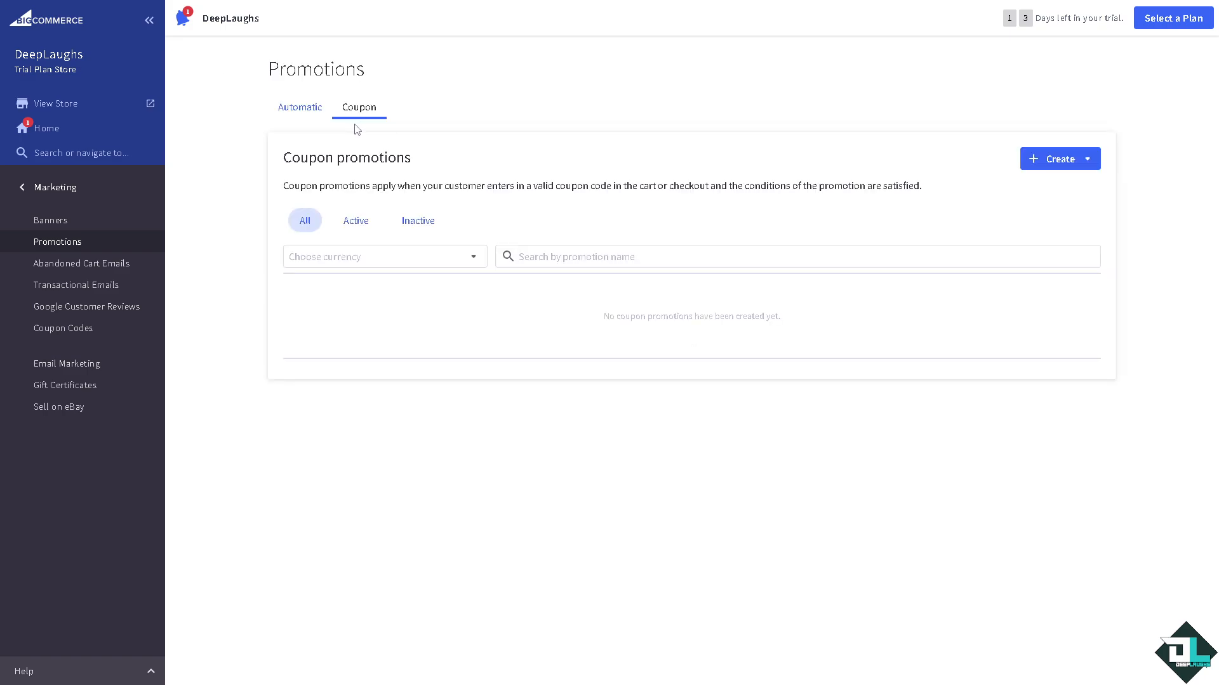
pyautogui.click(307, 112)
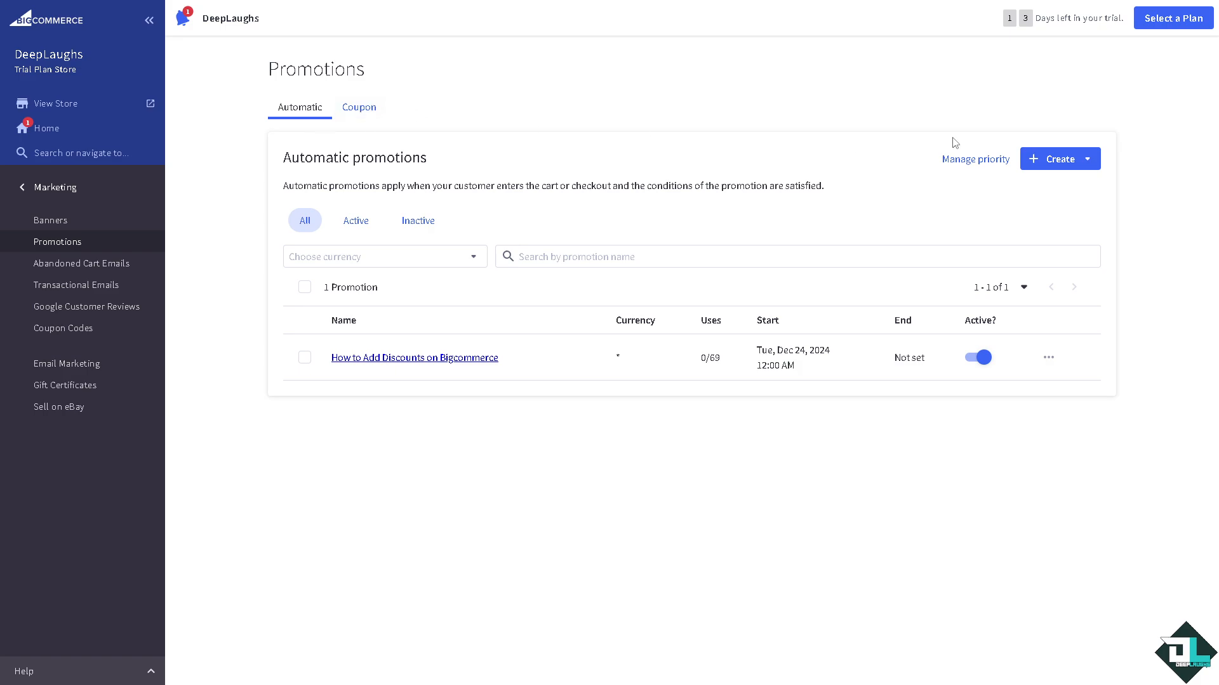
pyautogui.click(994, 164)
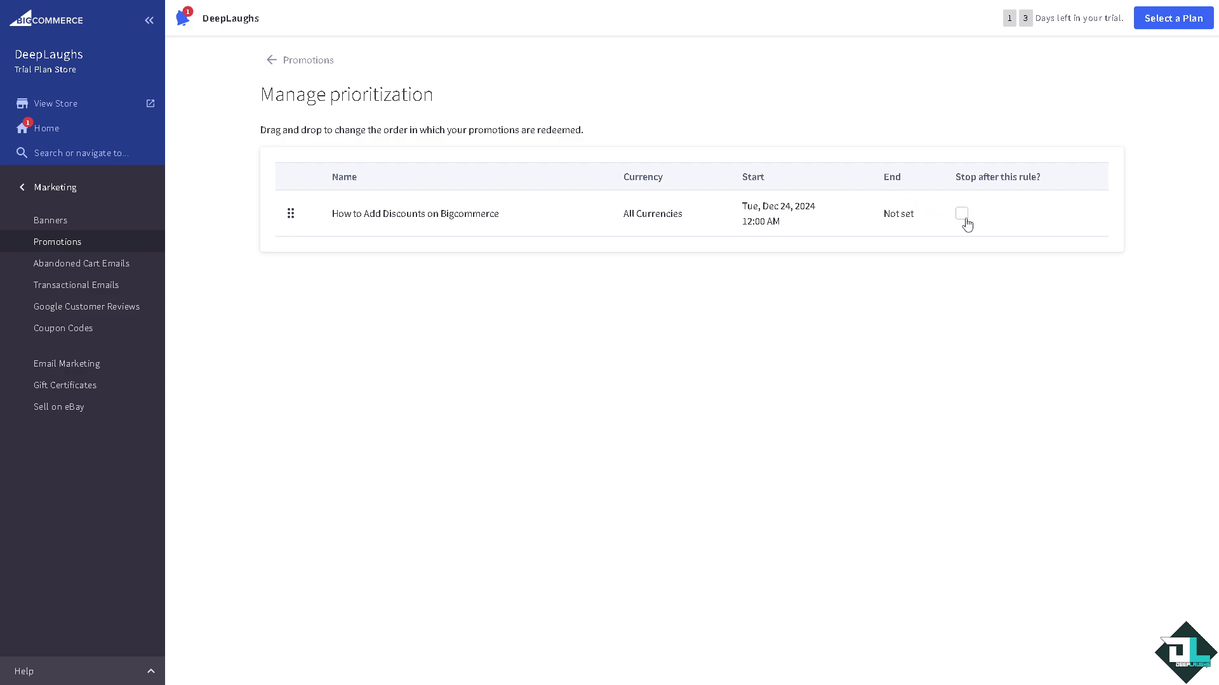
pyautogui.click(272, 60)
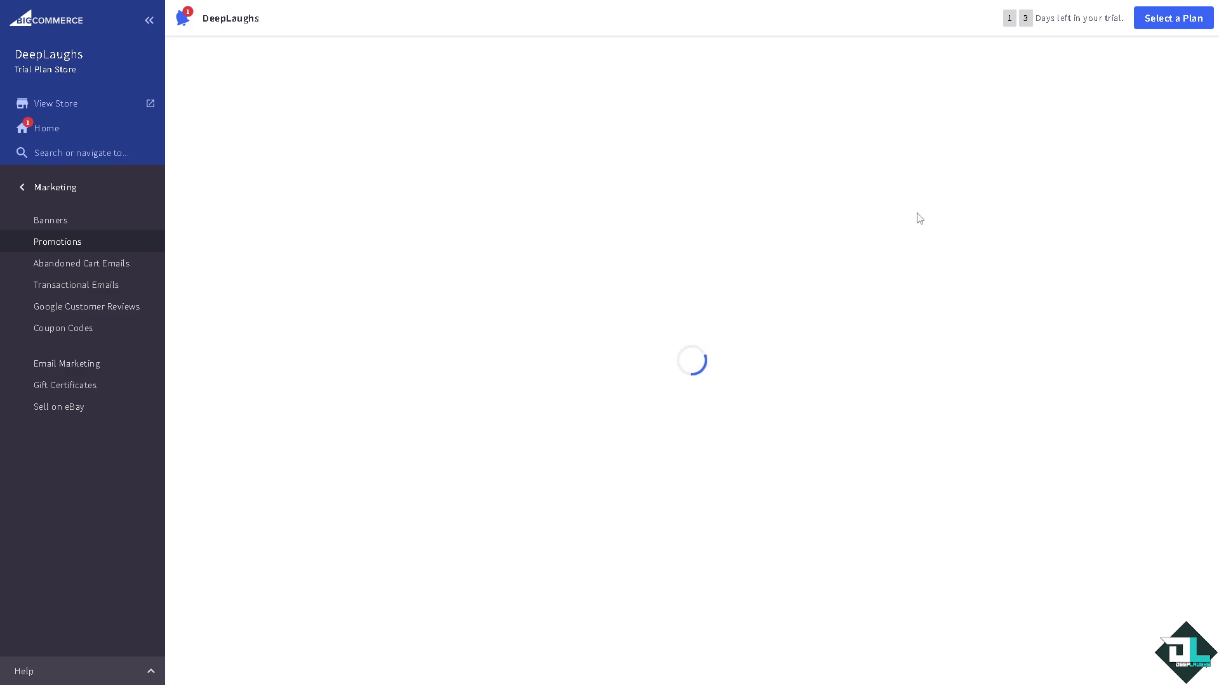
# Create an automatic promotion with the standard editor and name it "How to Set up Discounts on Bigcommerce".
pyautogui.click(1041, 162)
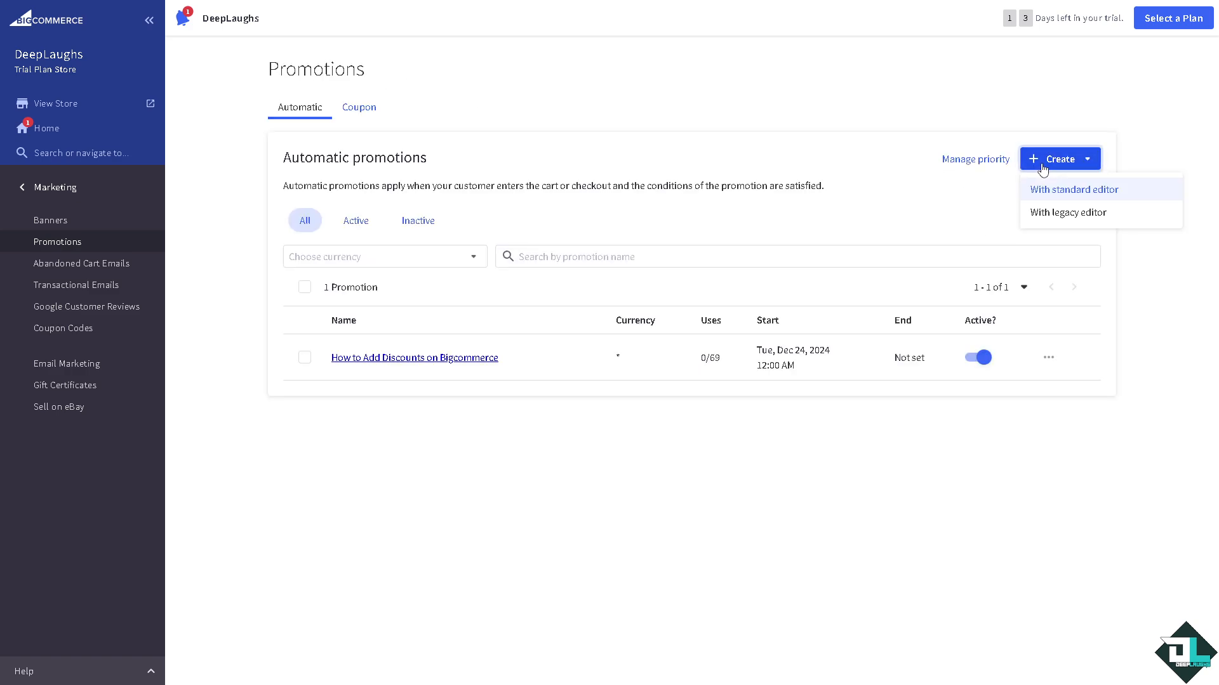
pyautogui.click(1077, 191)
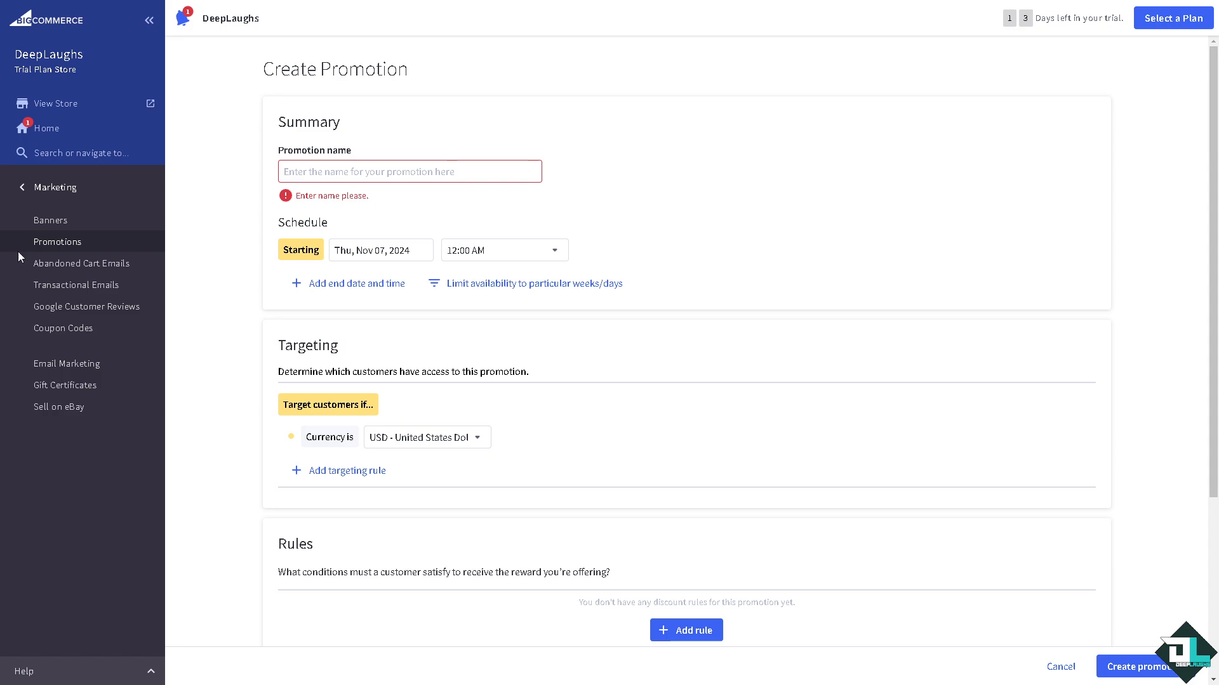
pyautogui.click(352, 173)
pyautogui.write('How to Set up Discounts on Bigcommerce')
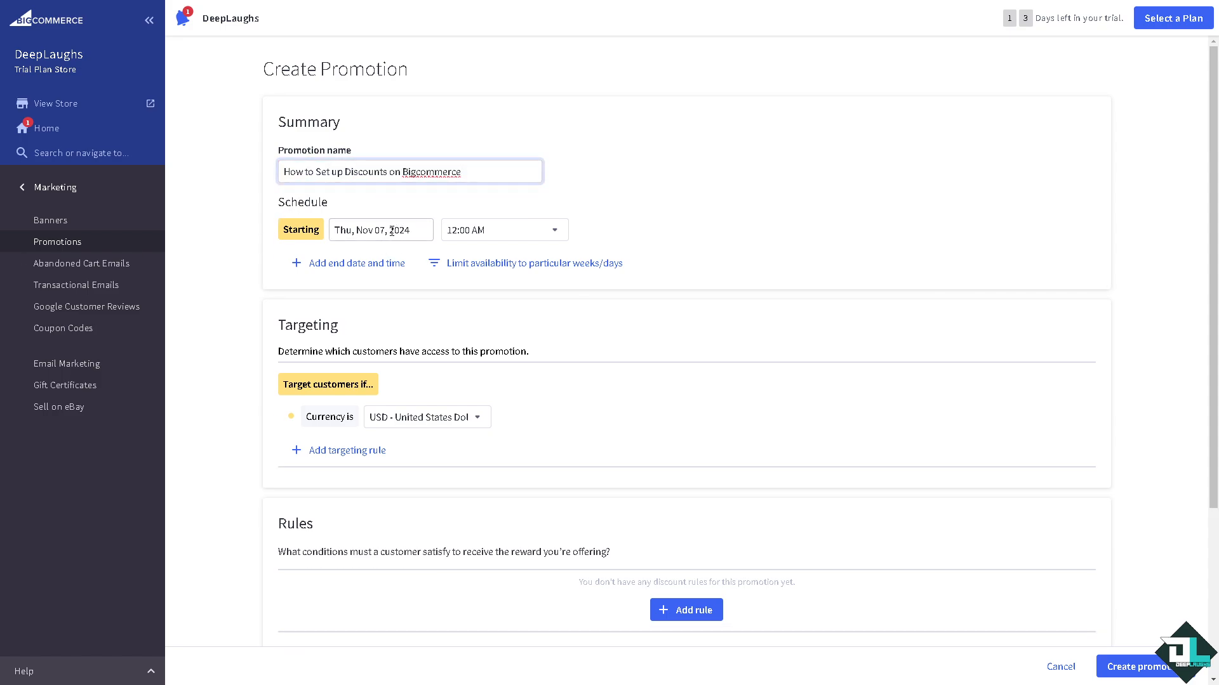
# Set the promotion's start date to Sunday, December 1, 2024.
pyautogui.click(423, 227)
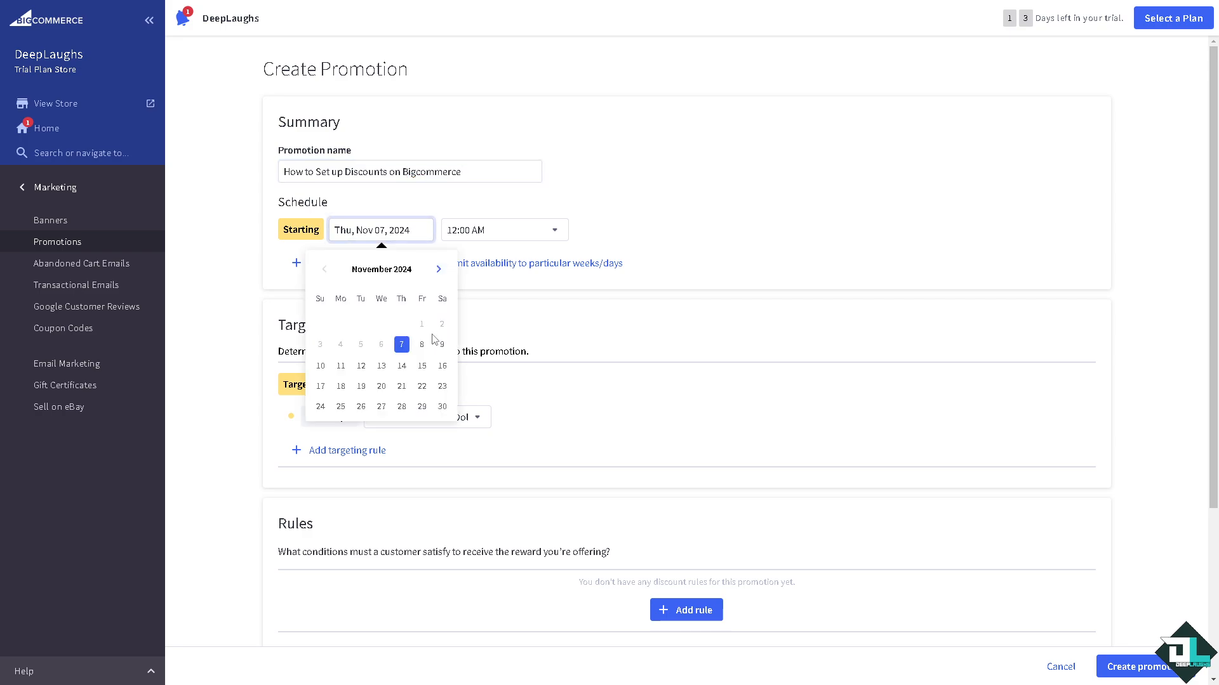
pyautogui.click(438, 274)
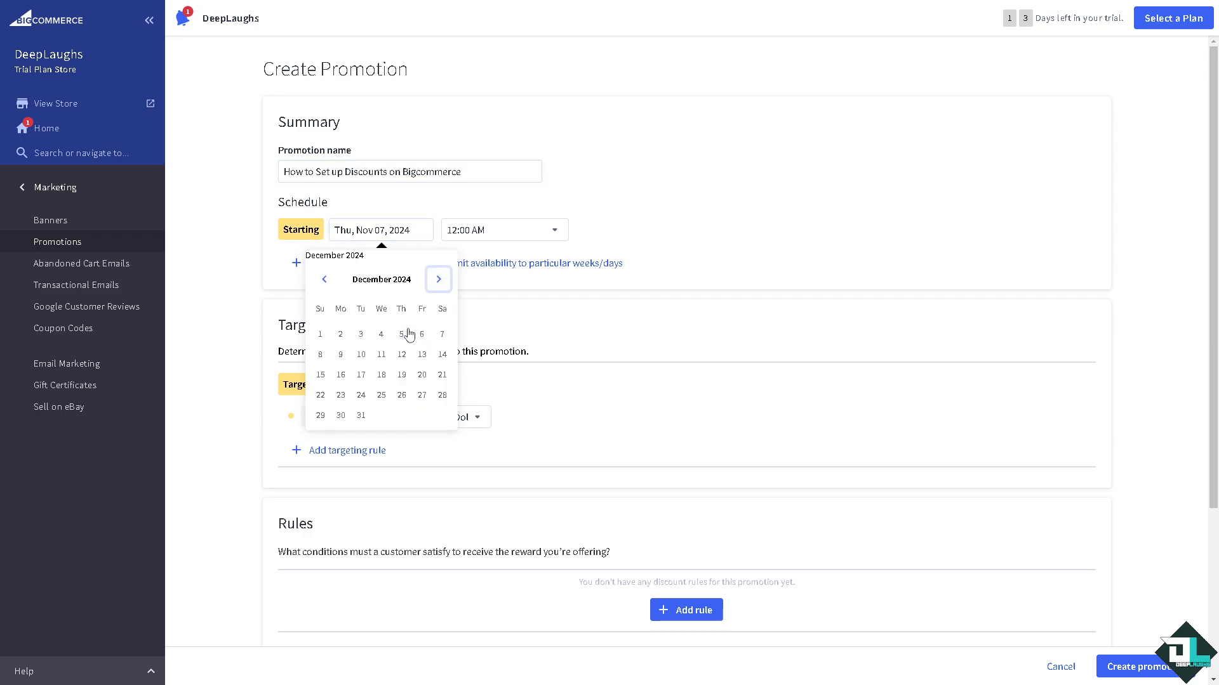
pyautogui.click(321, 340)
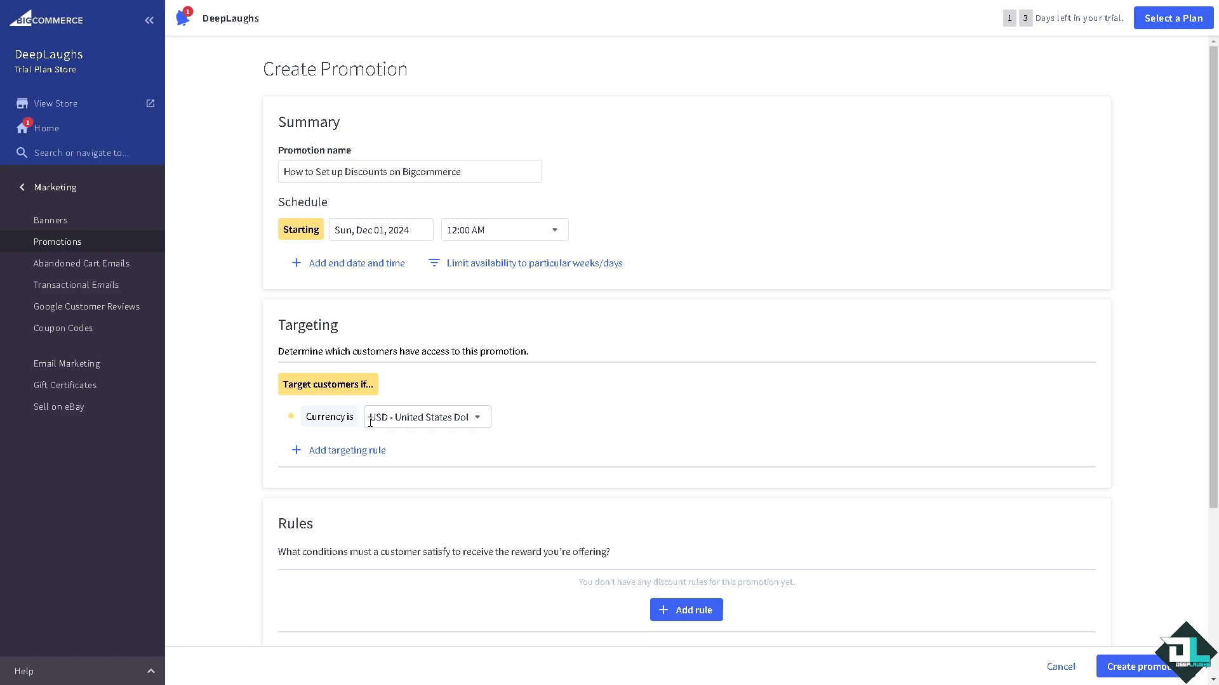
# Target customers using any currency and try to create the promotion.
pyautogui.click(480, 419)
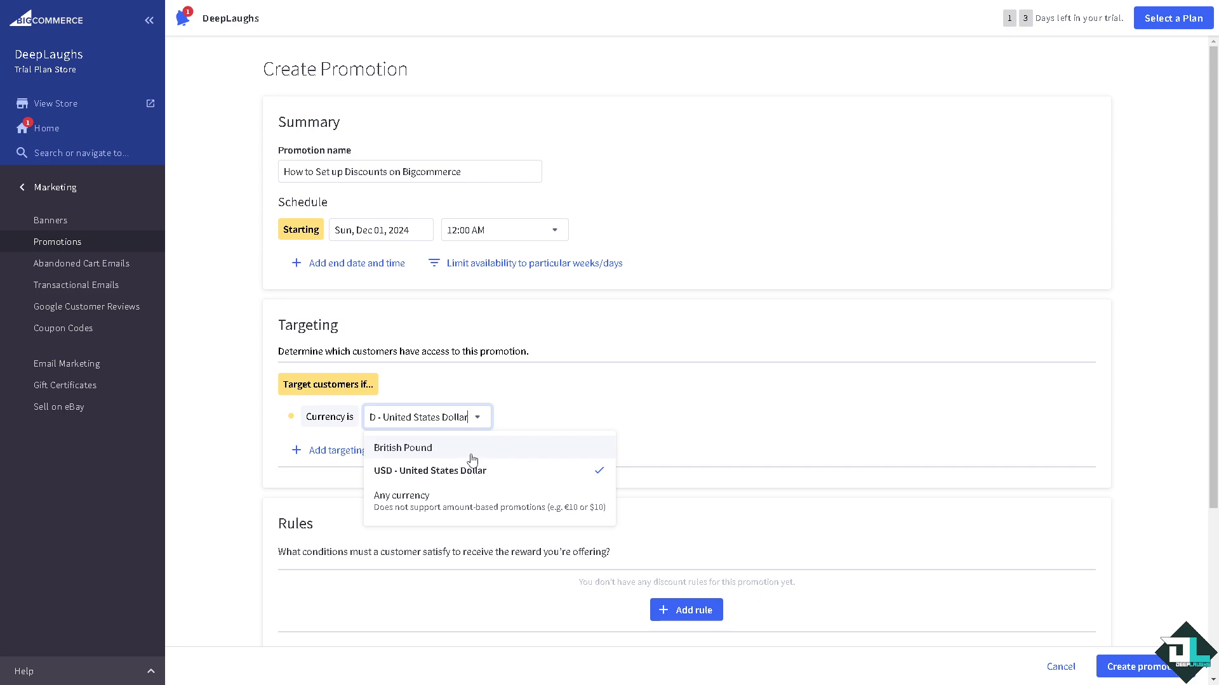
pyautogui.click(450, 501)
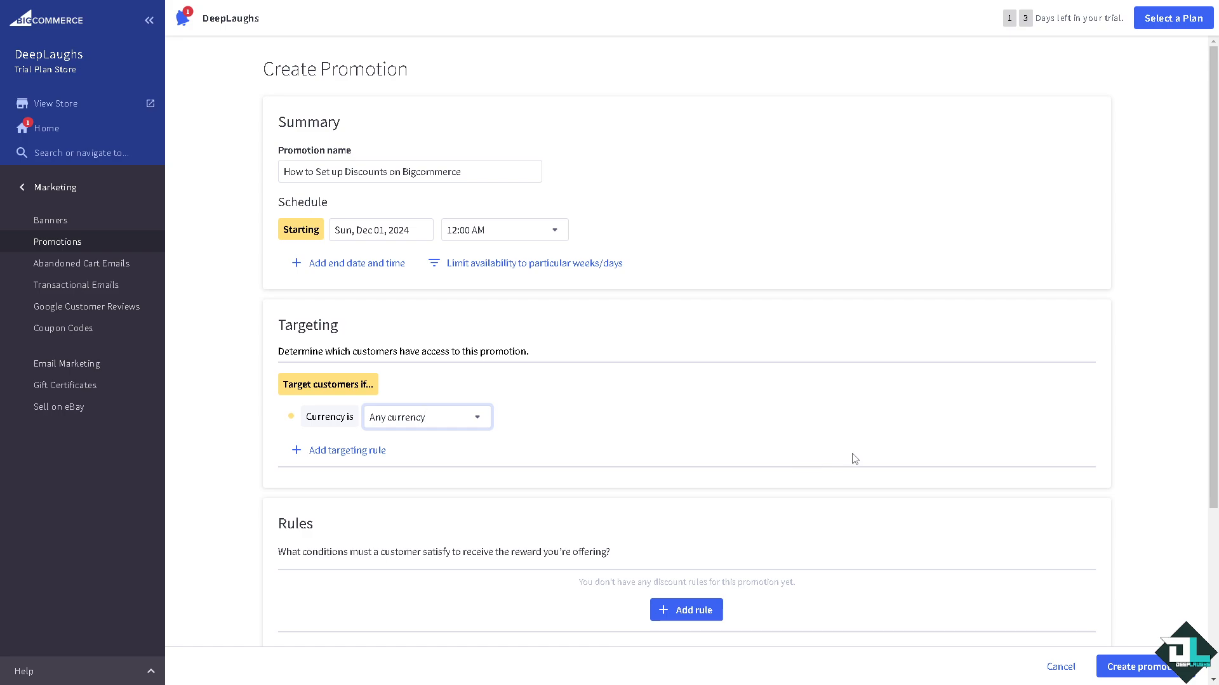
pyautogui.click(1151, 665)
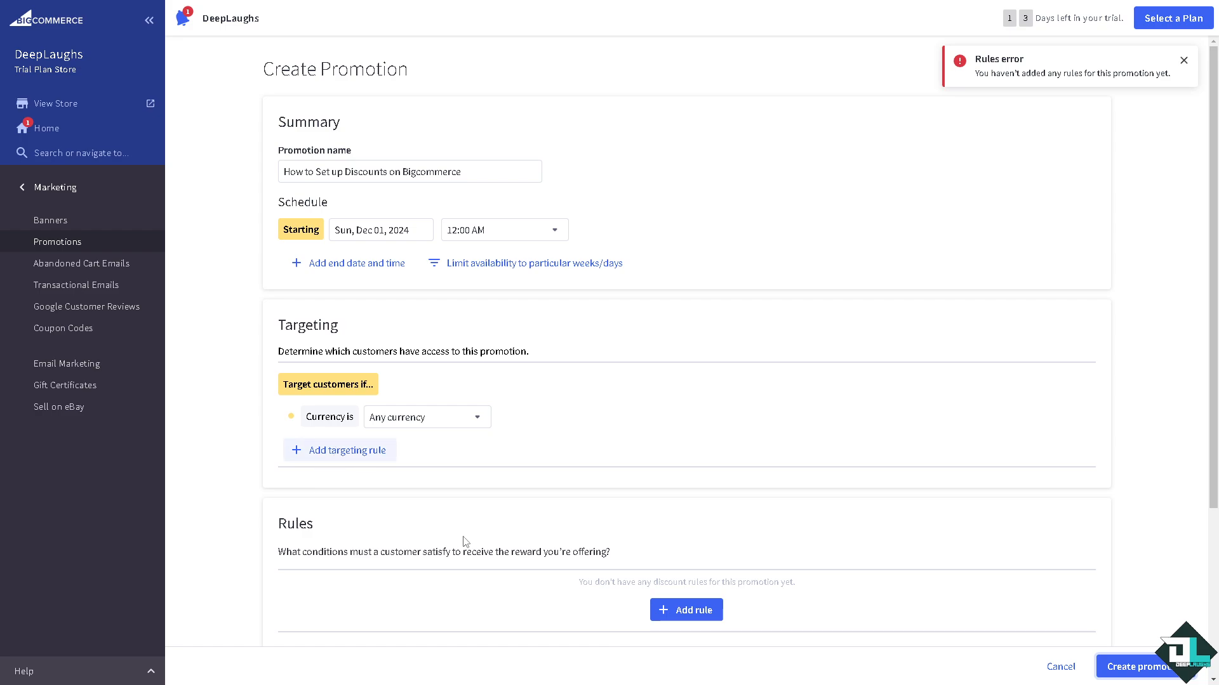
# Add a rule to the promotion from the "Buy one, get one free" template.
pyautogui.click(663, 611)
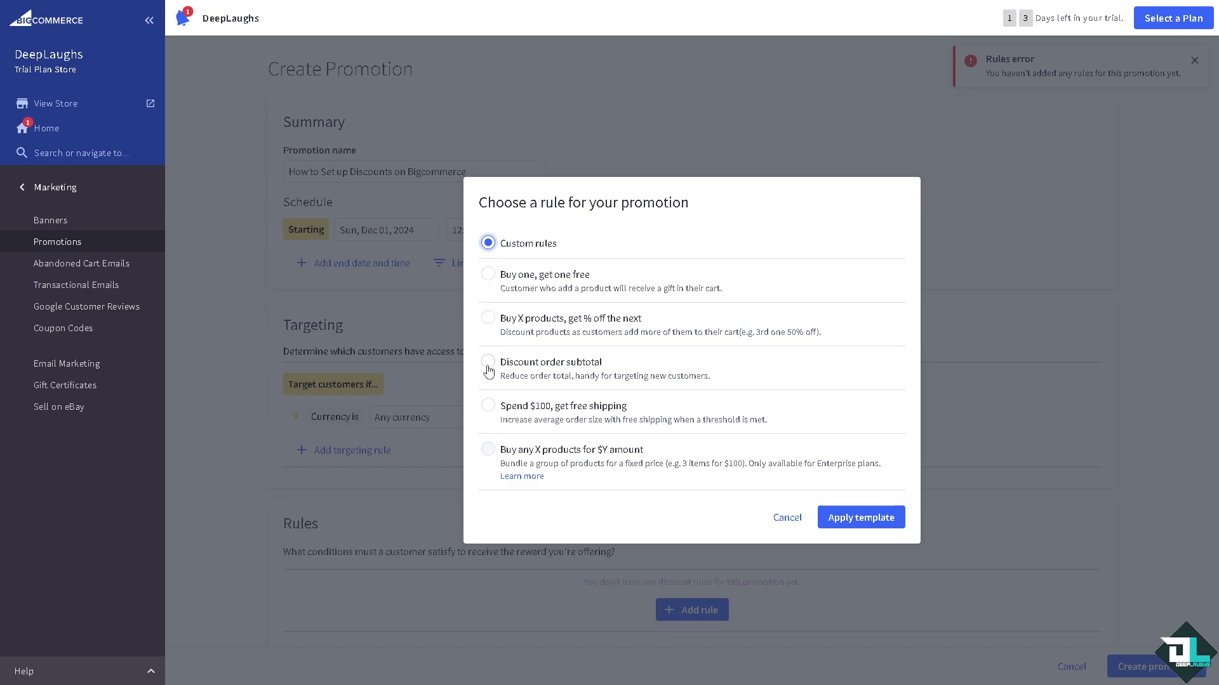
pyautogui.click(487, 277)
pyautogui.click(857, 517)
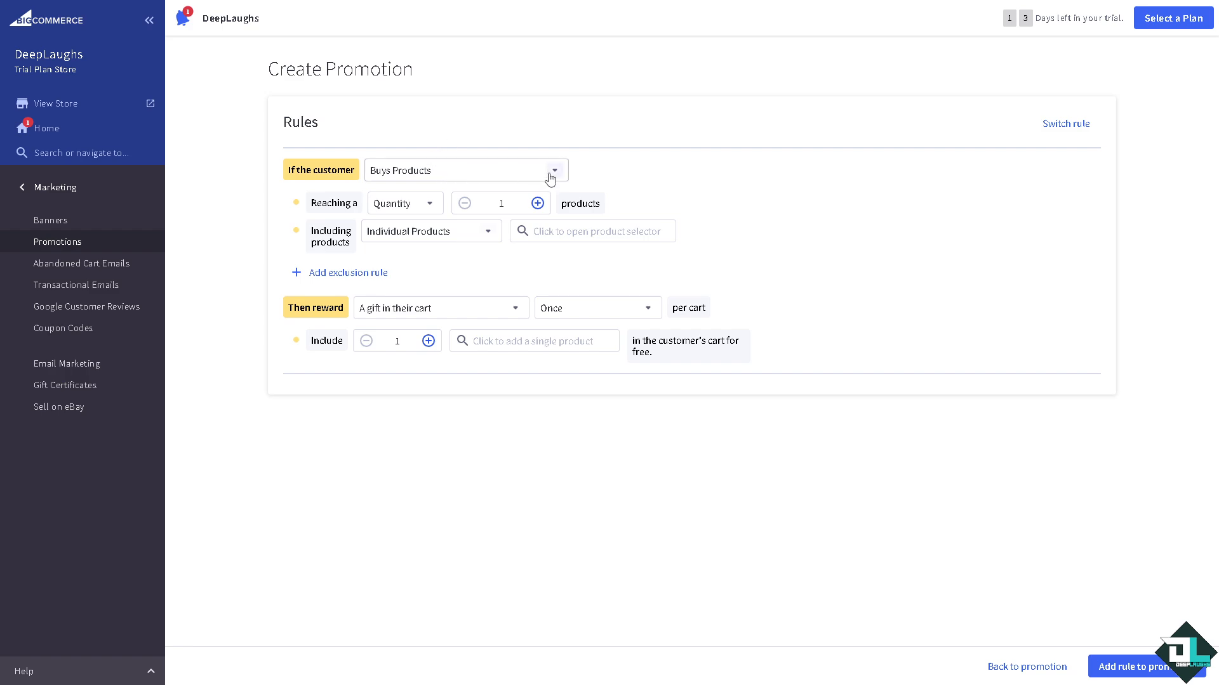
# Make the rule's purchase condition include all products, leaving it without an exclusion rule.
pyautogui.click(430, 204)
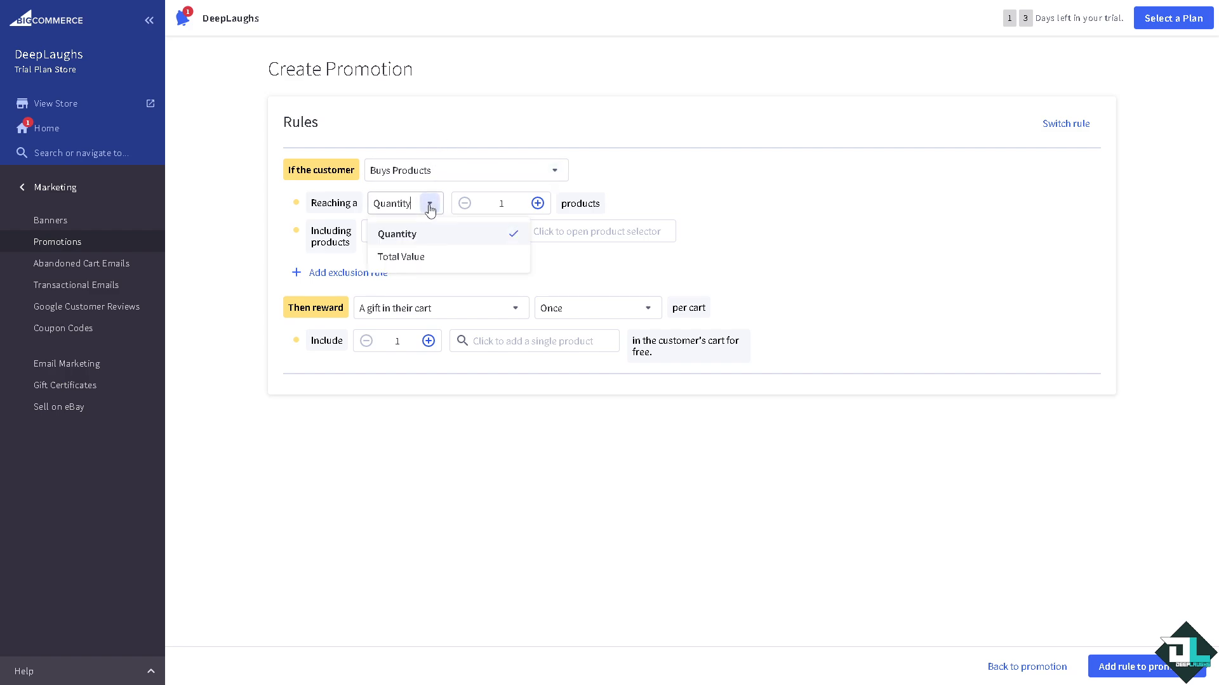
pyautogui.click(508, 202)
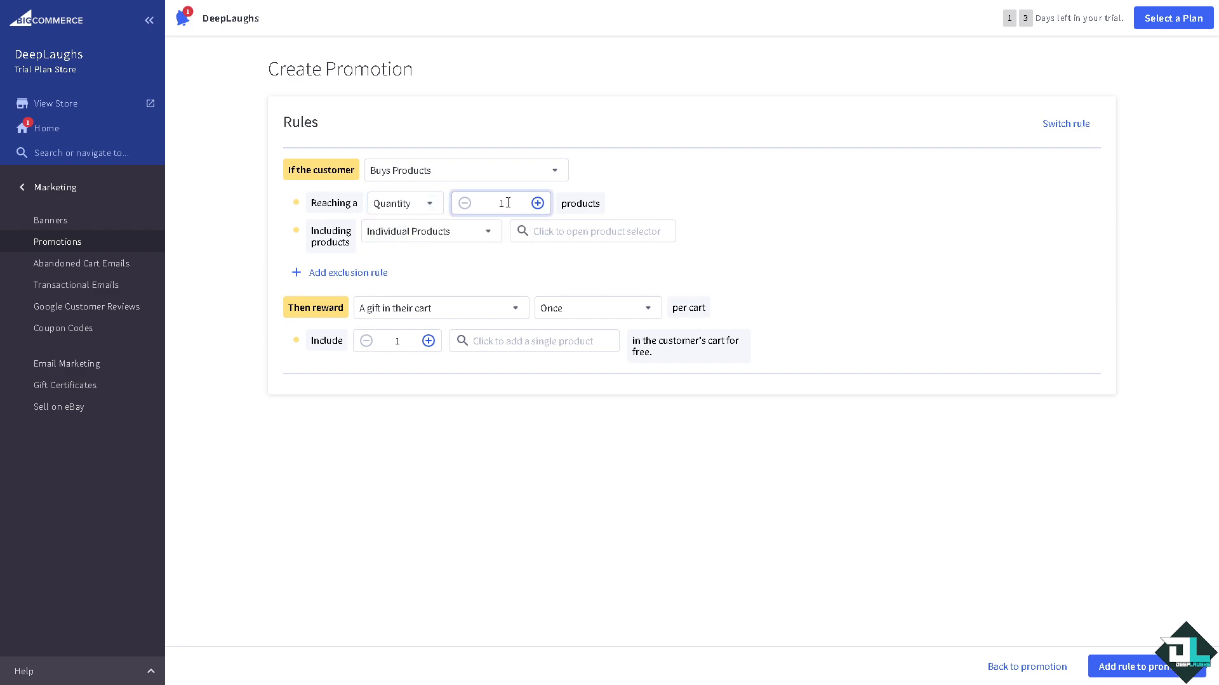
pyautogui.click(486, 233)
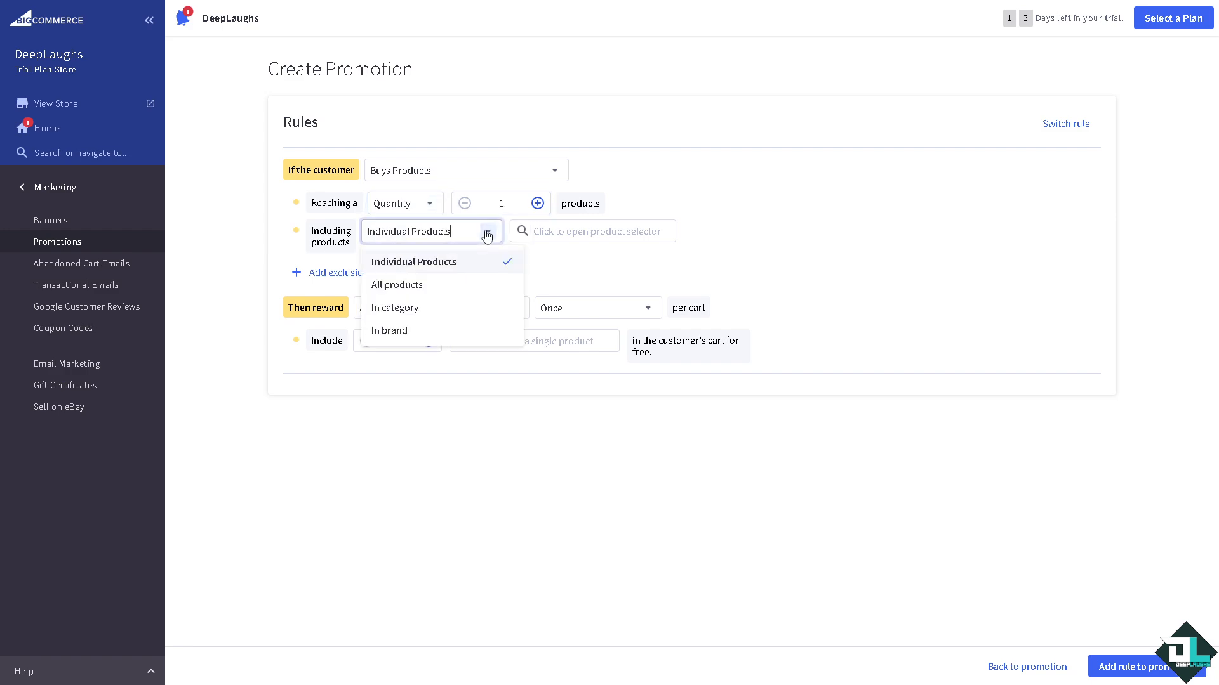
pyautogui.click(440, 286)
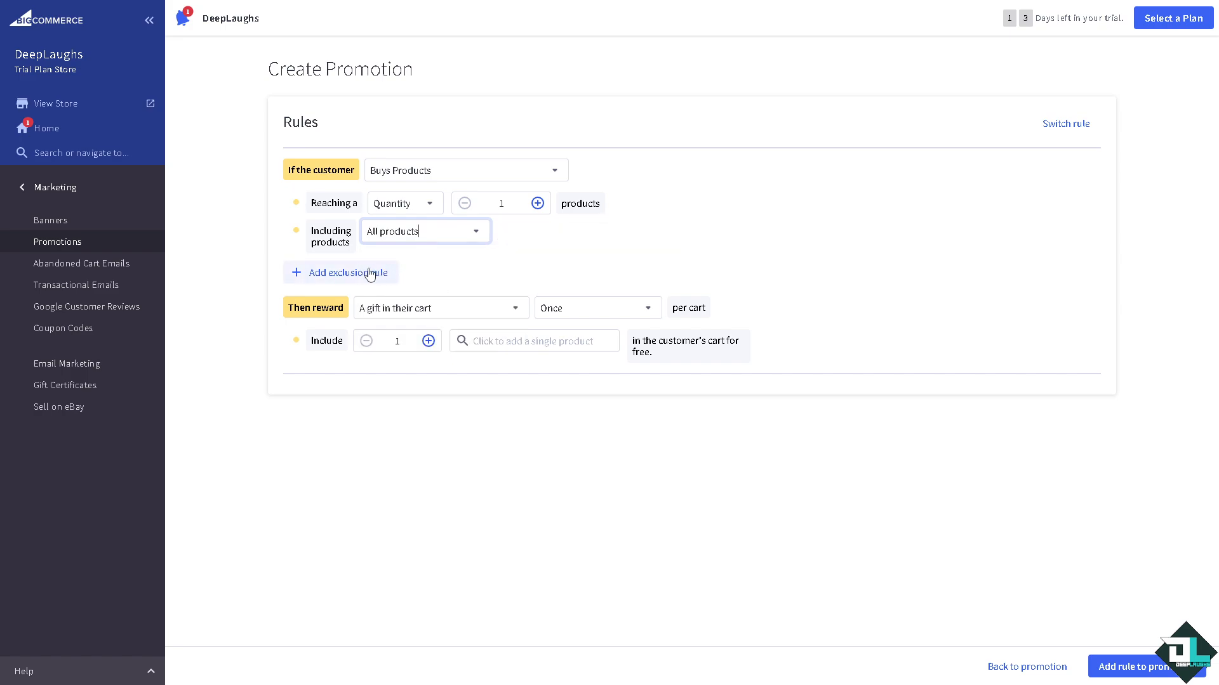
pyautogui.click(342, 276)
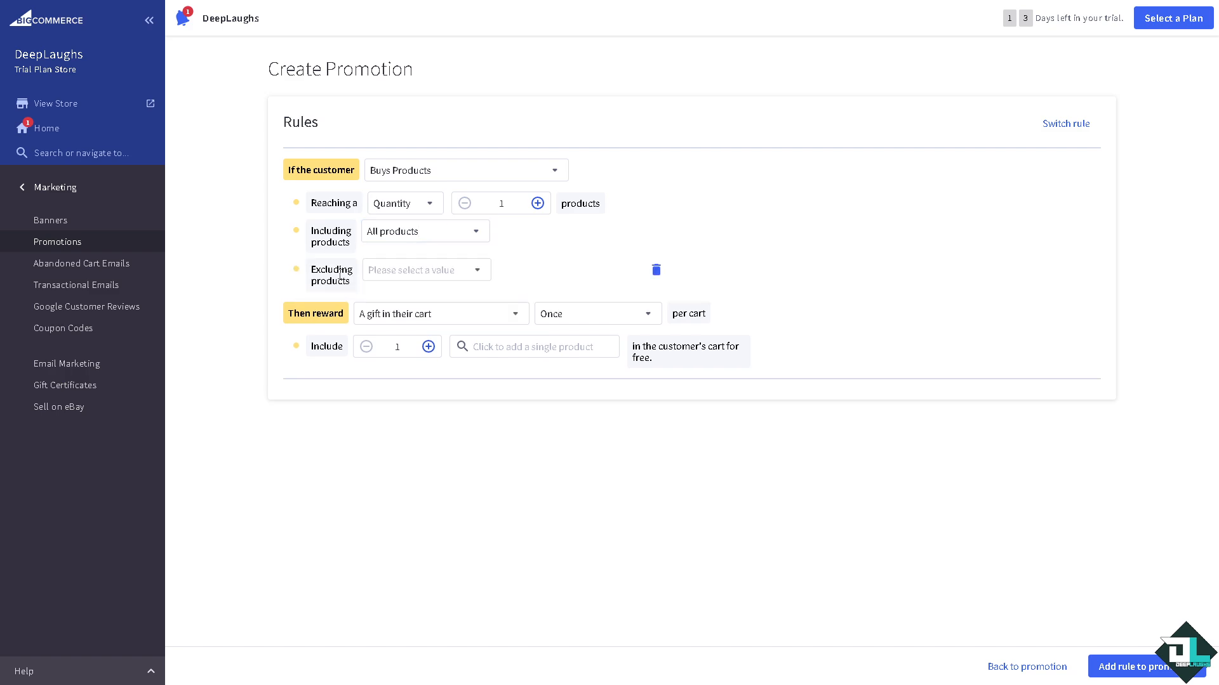
pyautogui.click(656, 273)
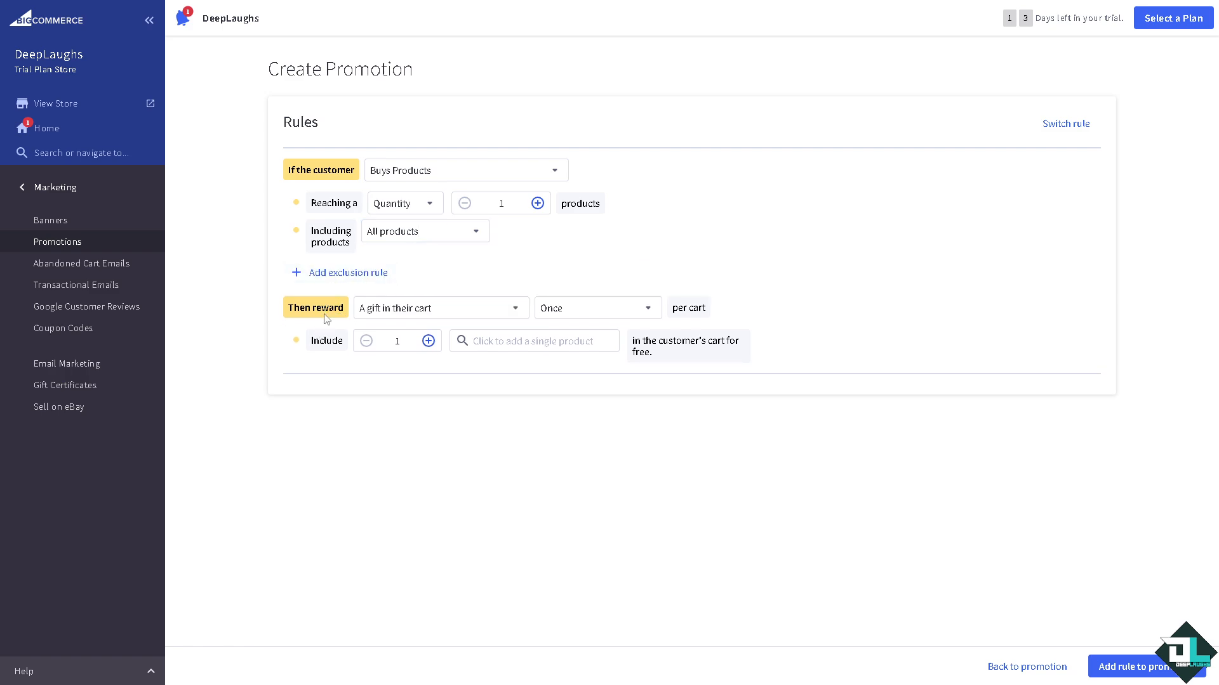
# Set the rule's reward to a discount on products, applied unlimited times per cart.
pyautogui.click(512, 309)
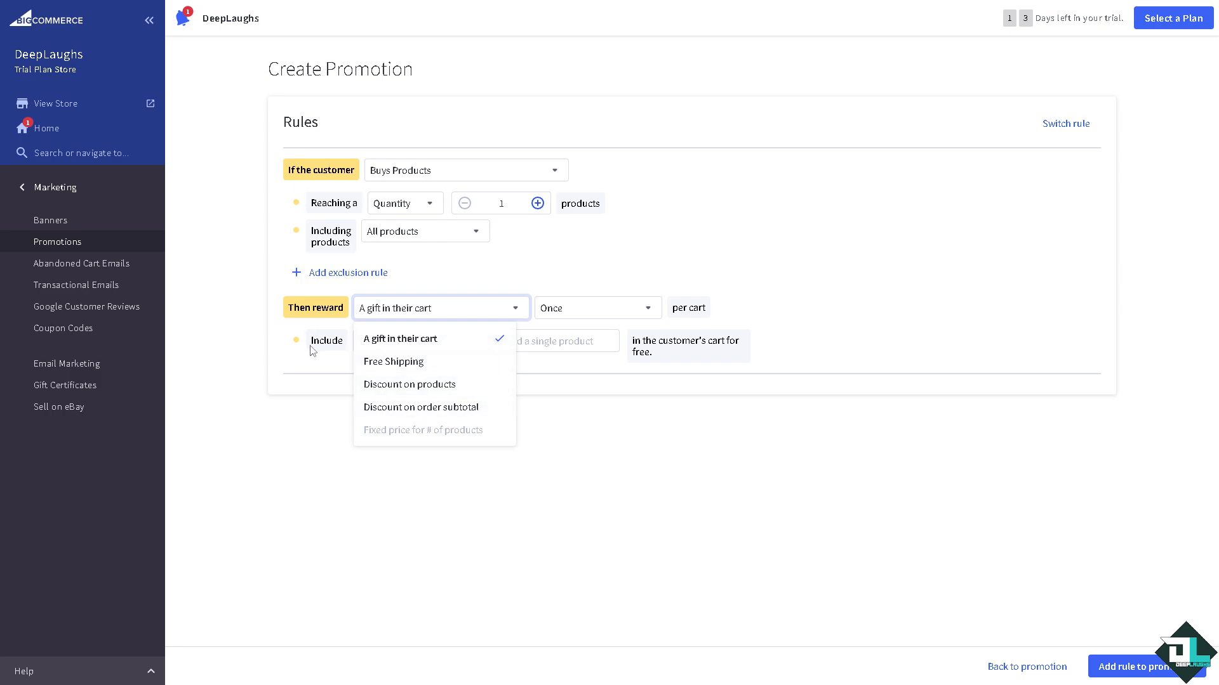
pyautogui.click(454, 387)
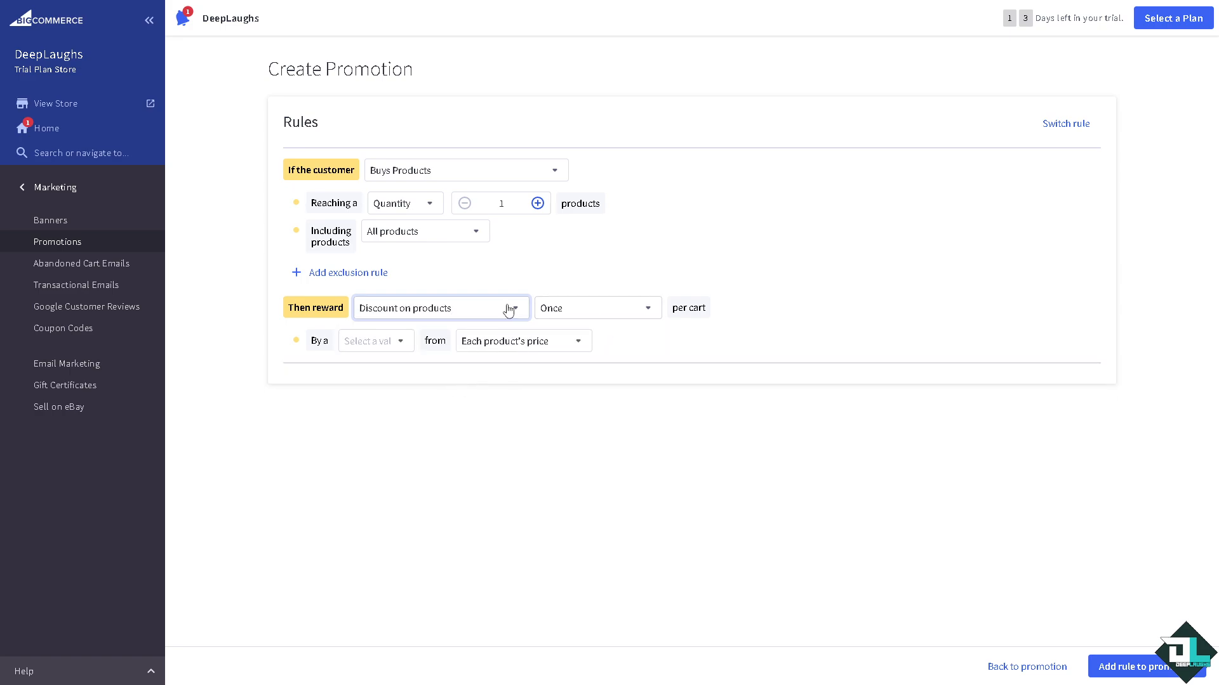
pyautogui.click(646, 309)
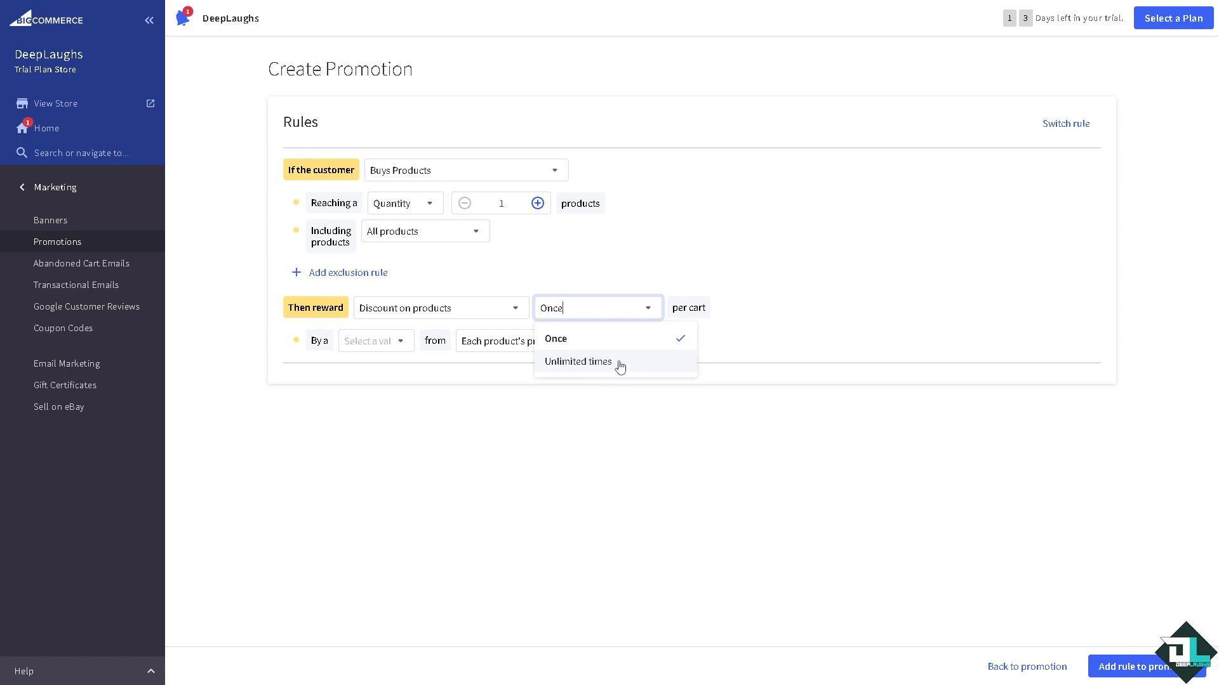
pyautogui.click(620, 367)
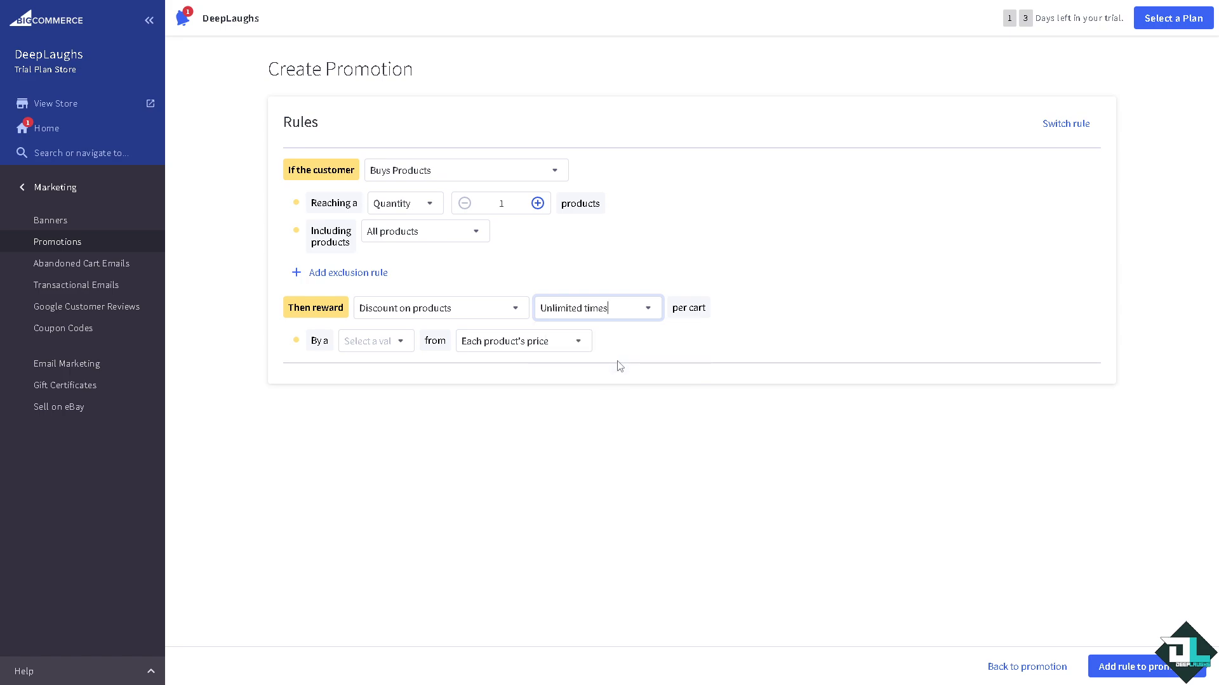
# Set the reward to discount by an amount, taken from the total price of included products.
pyautogui.click(402, 346)
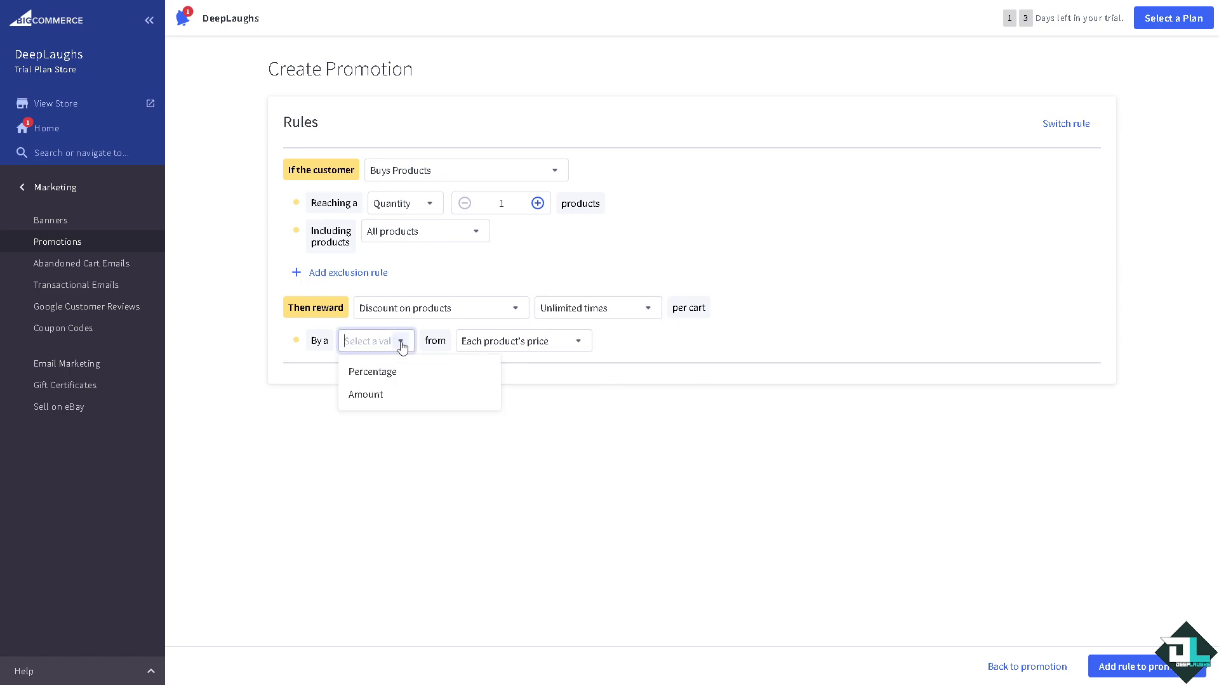
pyautogui.click(380, 396)
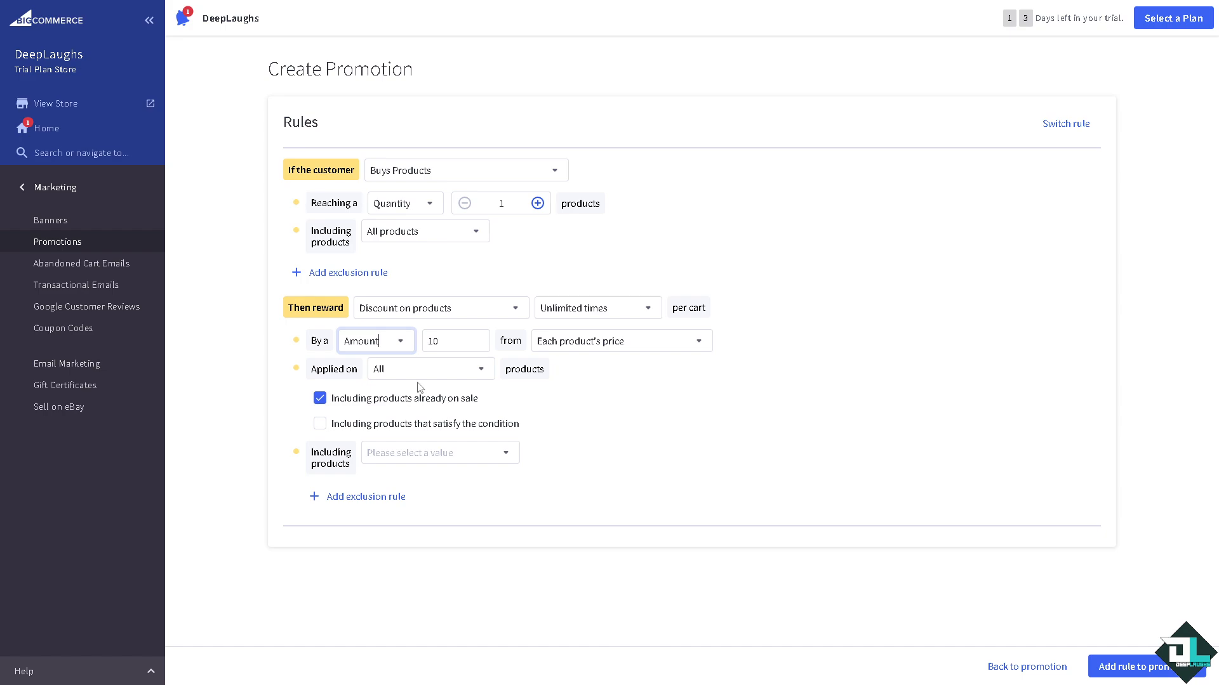
pyautogui.click(472, 342)
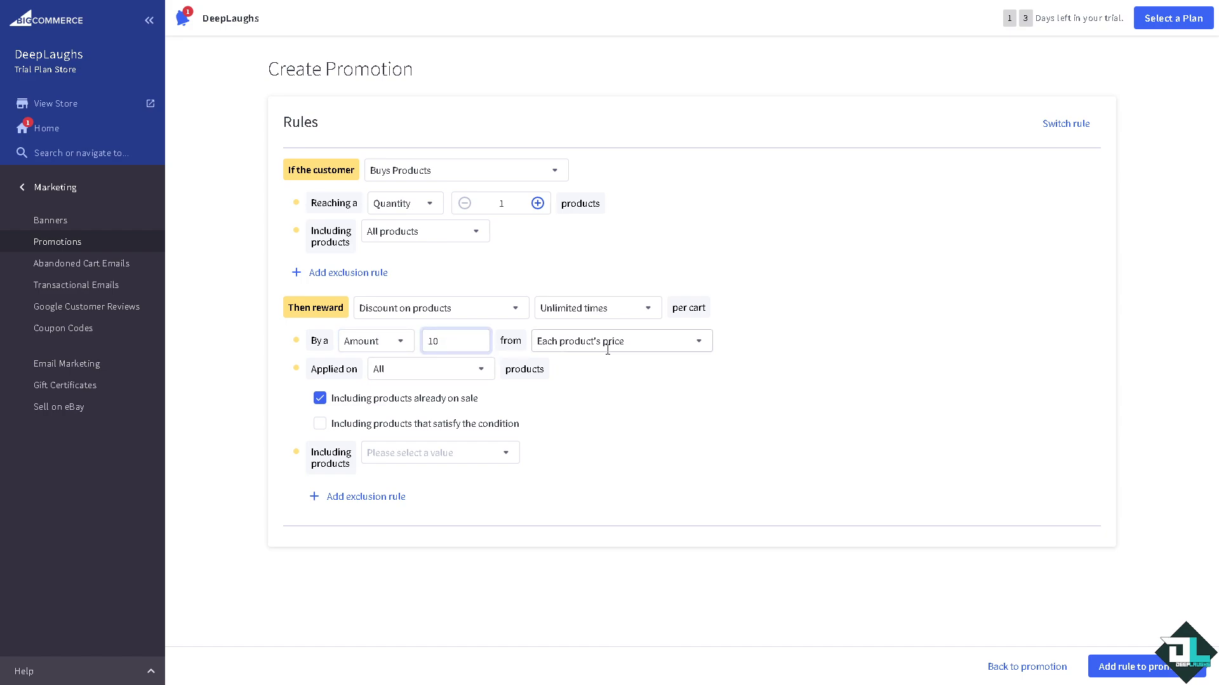
pyautogui.click(692, 350)
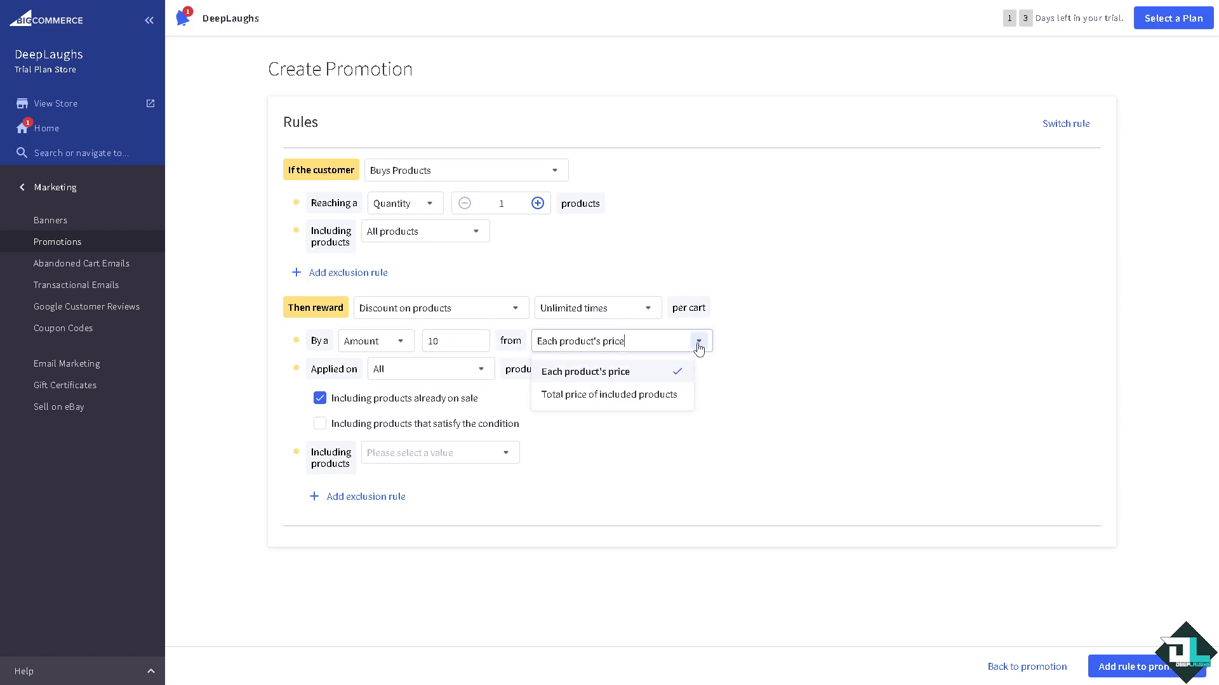
pyautogui.click(649, 395)
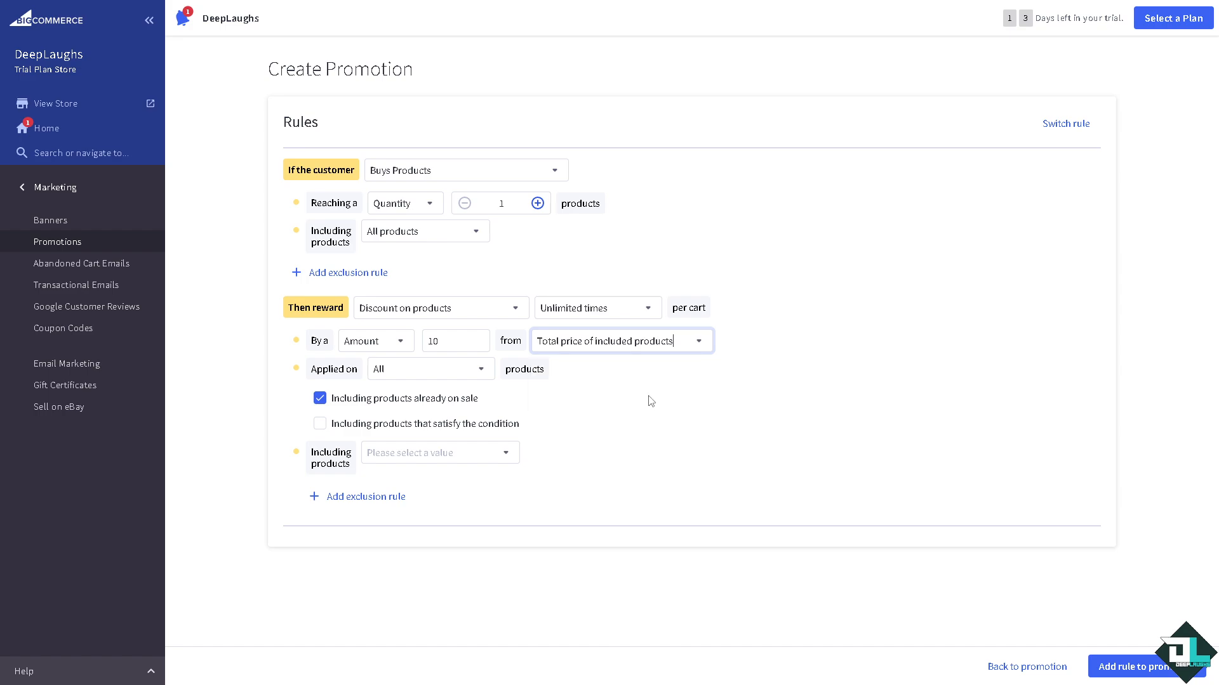
# Apply the reward to all products, including those that satisfy the condition.
pyautogui.click(480, 369)
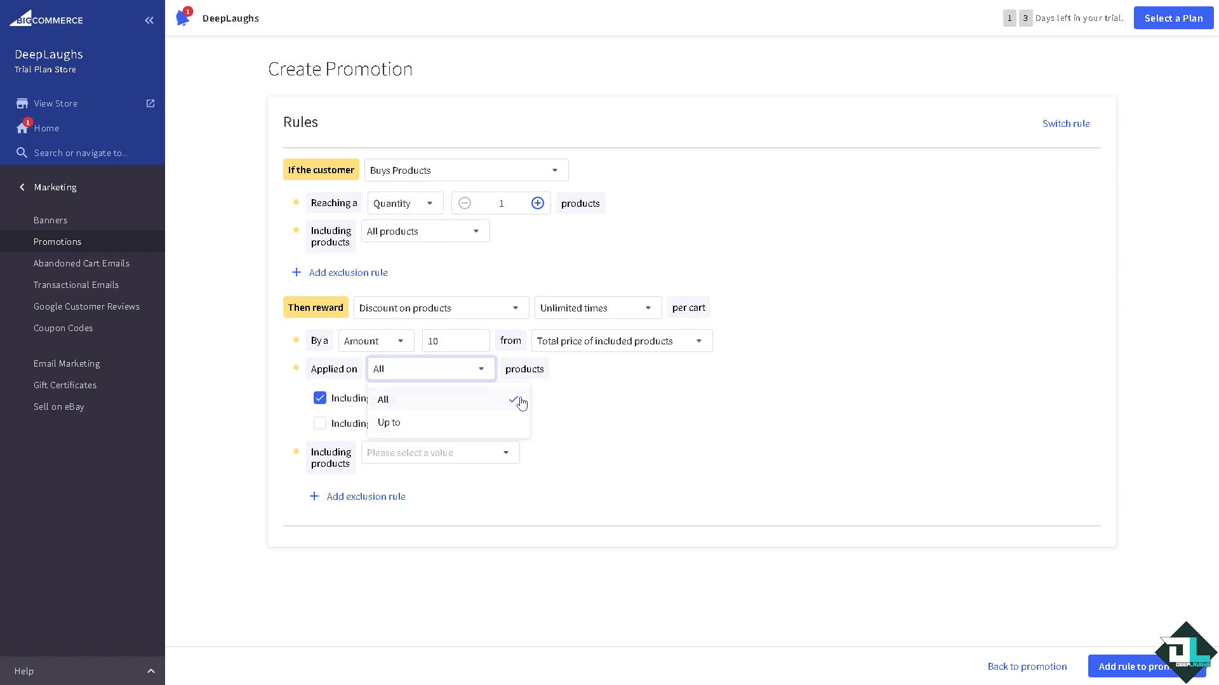
pyautogui.click(605, 410)
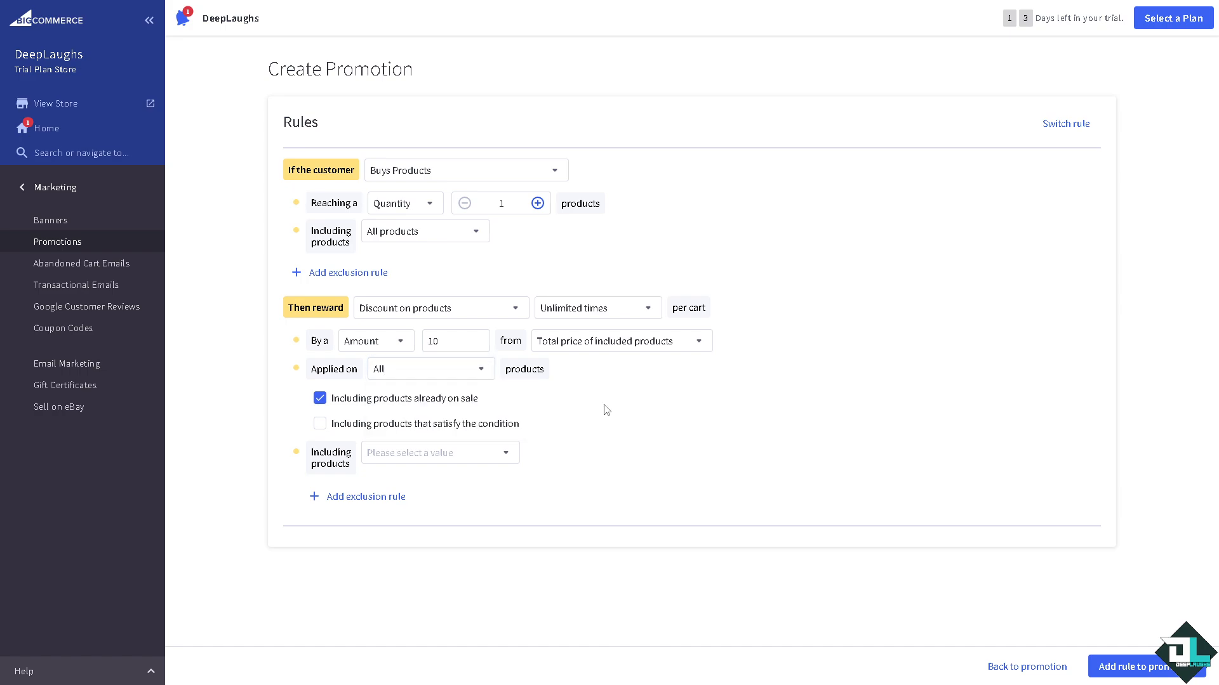
pyautogui.click(320, 424)
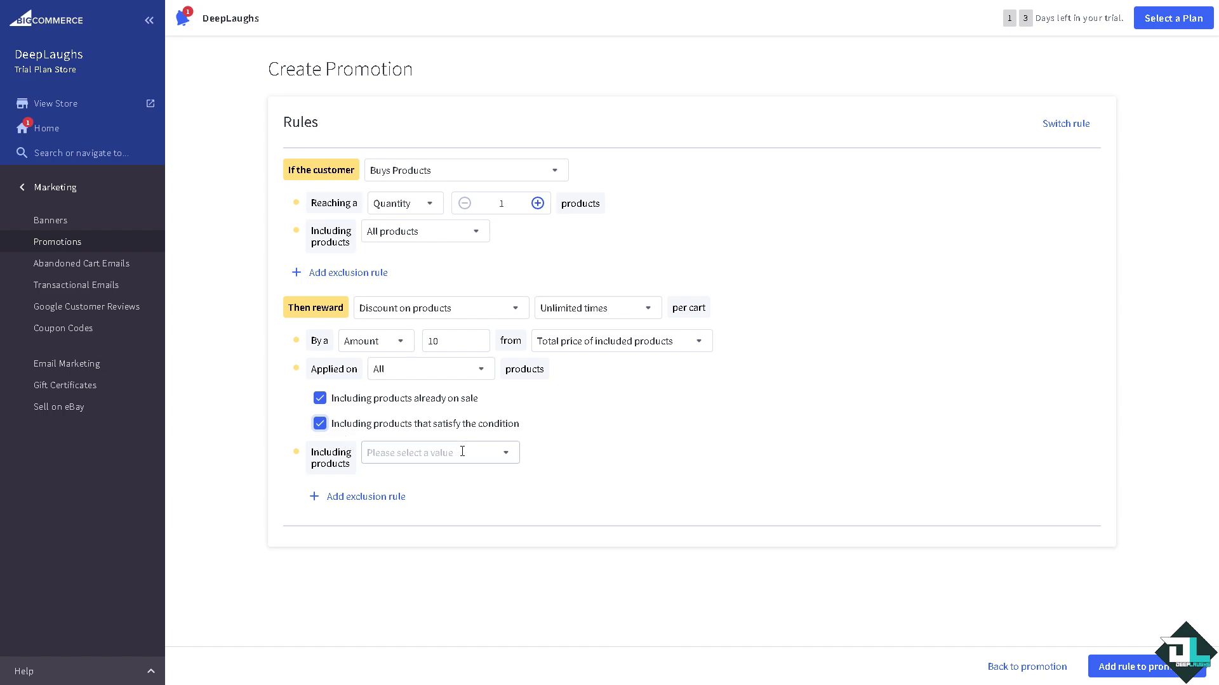
# Set the reward's included products to All products and add the rule to the promotion.
pyautogui.click(503, 455)
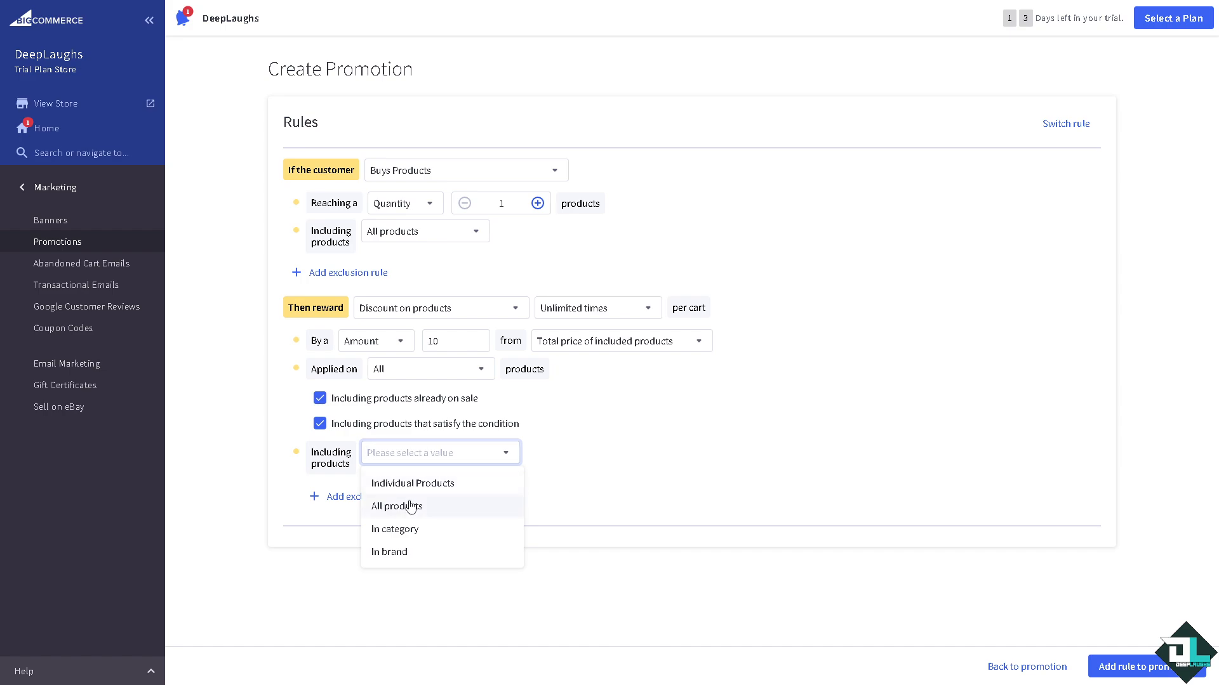
pyautogui.click(445, 489)
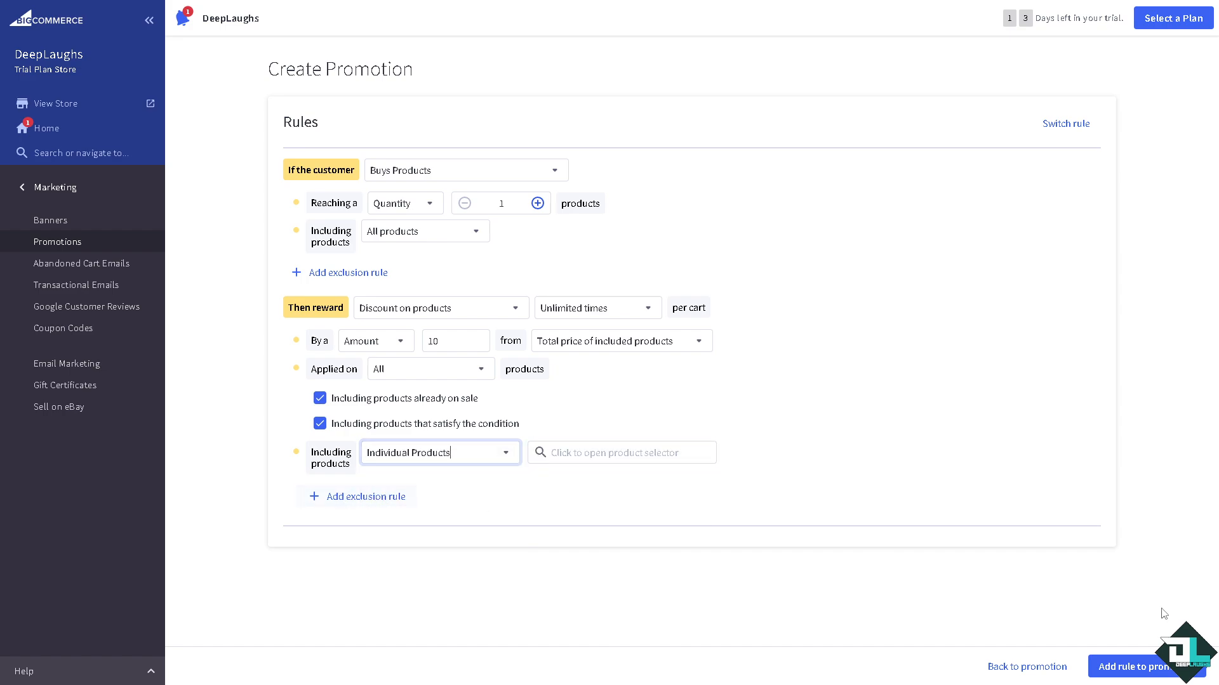
pyautogui.click(1166, 670)
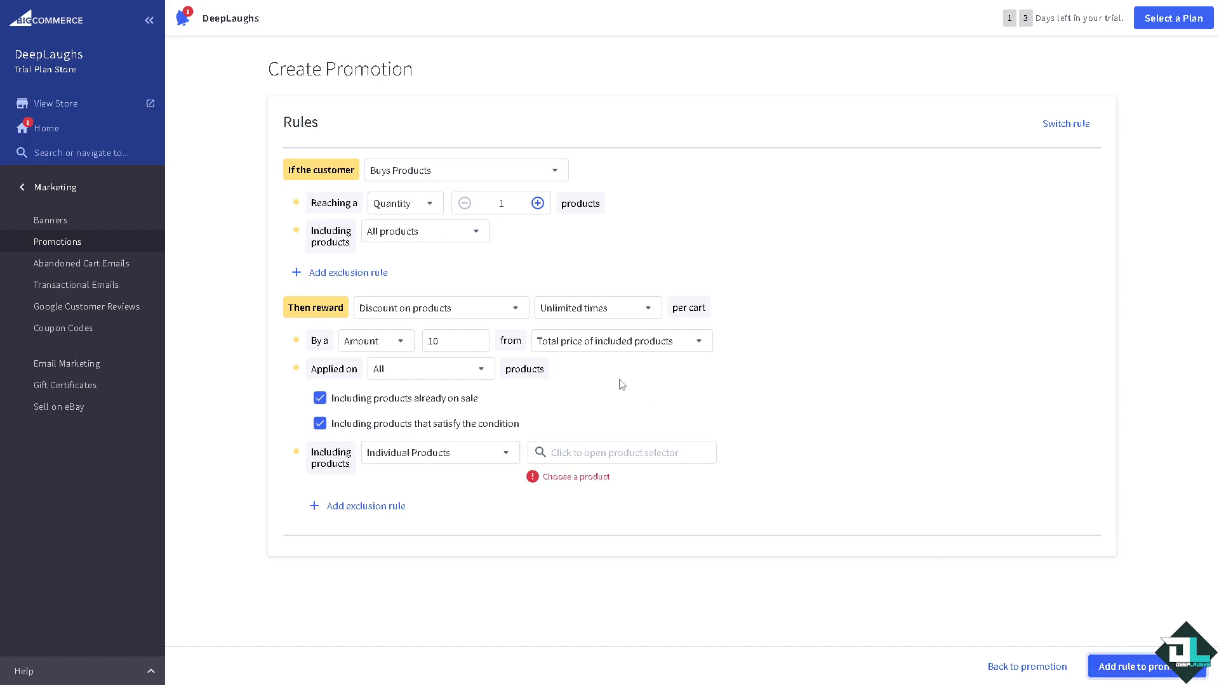
pyautogui.click(486, 452)
pyautogui.click(429, 508)
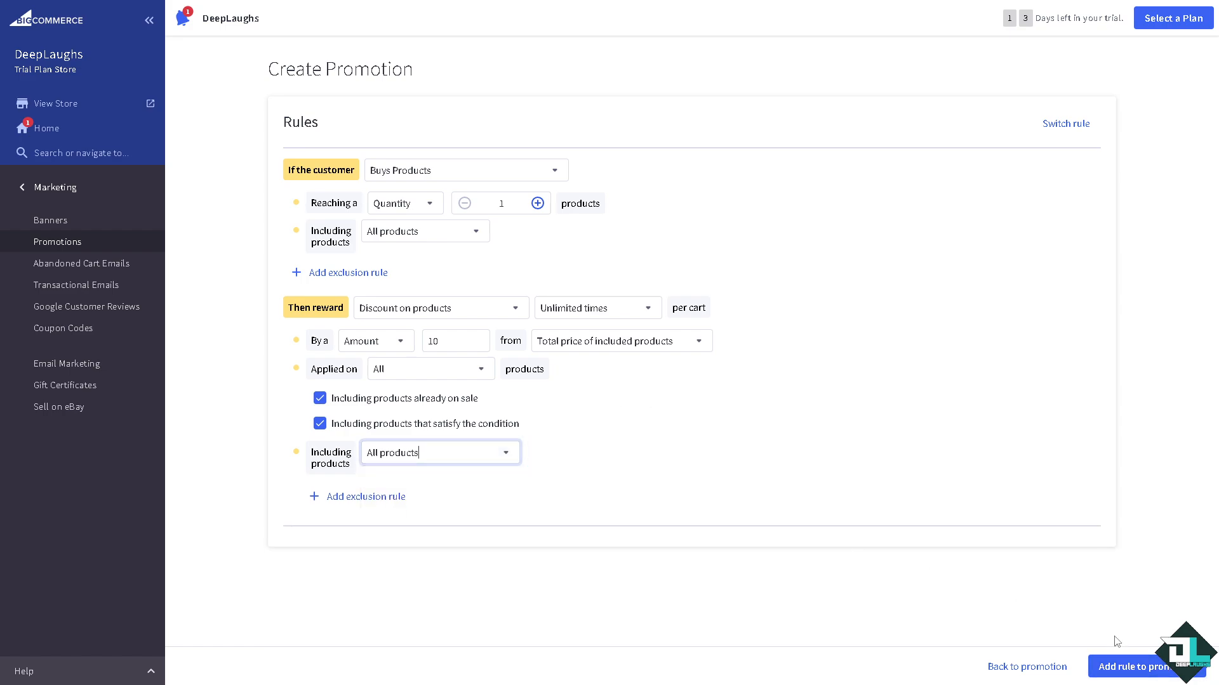
pyautogui.click(1133, 670)
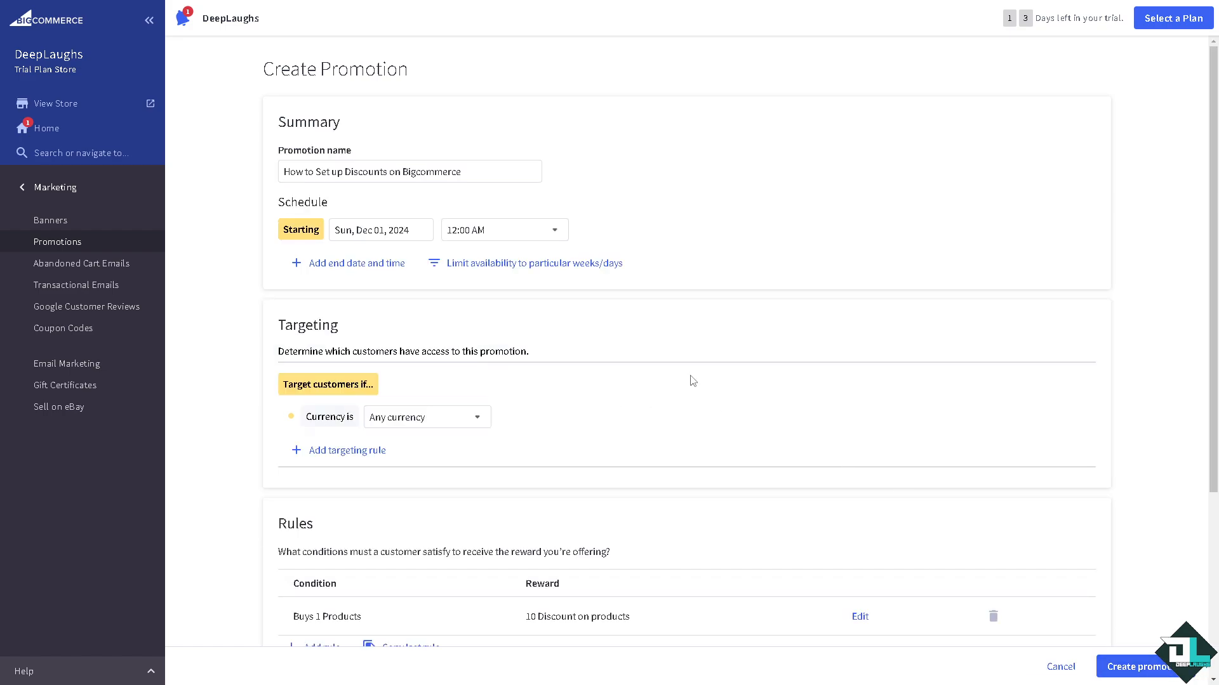
# Try to create the promotion with its targeting left at any currency.
pyautogui.scroll(-4, 922, 336)
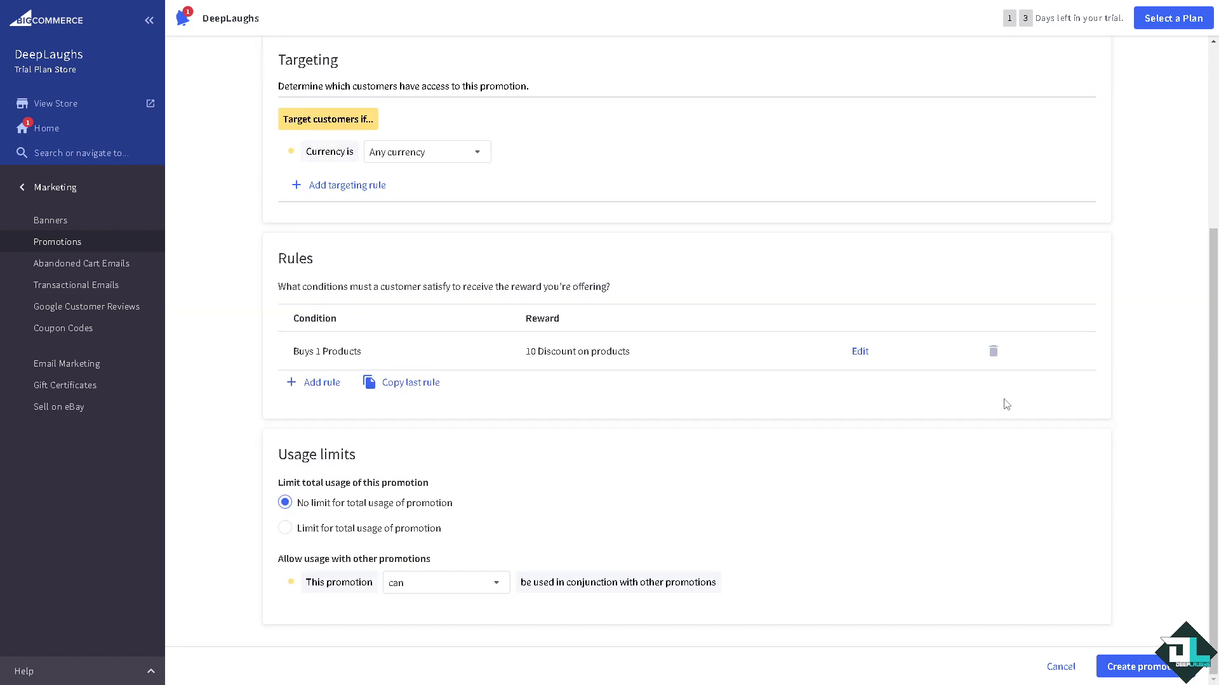
pyautogui.click(1143, 667)
pyautogui.click(1122, 664)
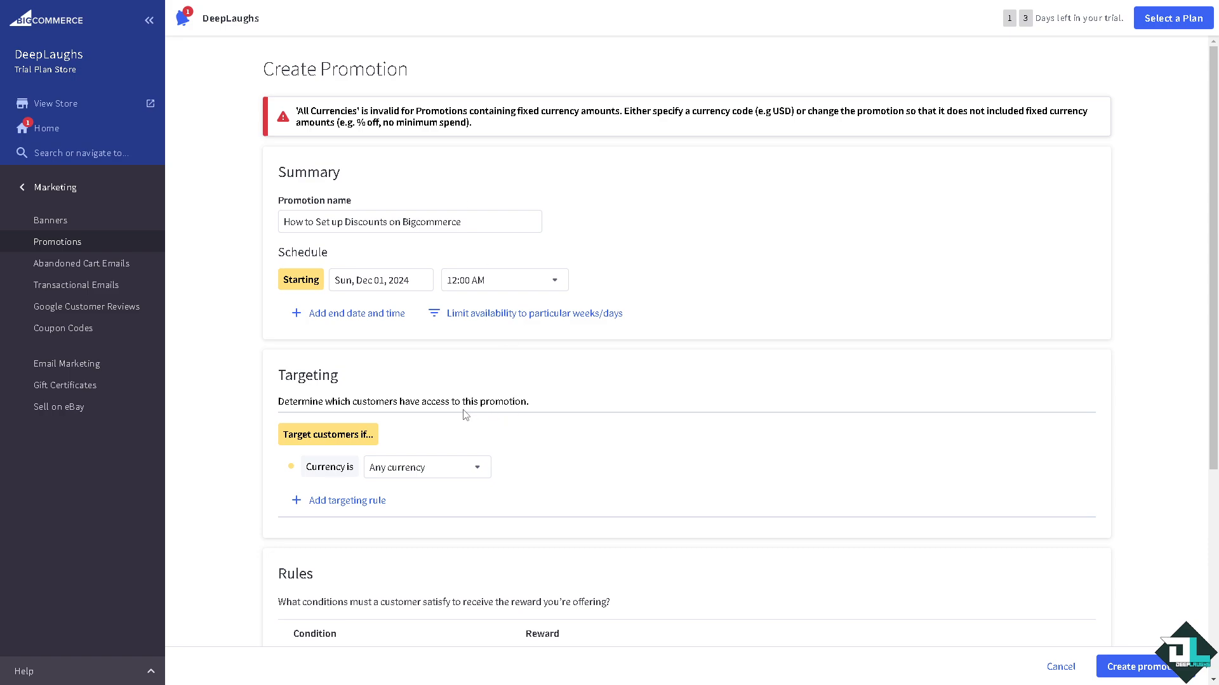
# Target customers whose currency is USD - United States Dollar and create the promotion.
pyautogui.scroll(-3, 465, 415)
pyautogui.scroll(-2, 484, 405)
pyautogui.scroll(5, 480, 404)
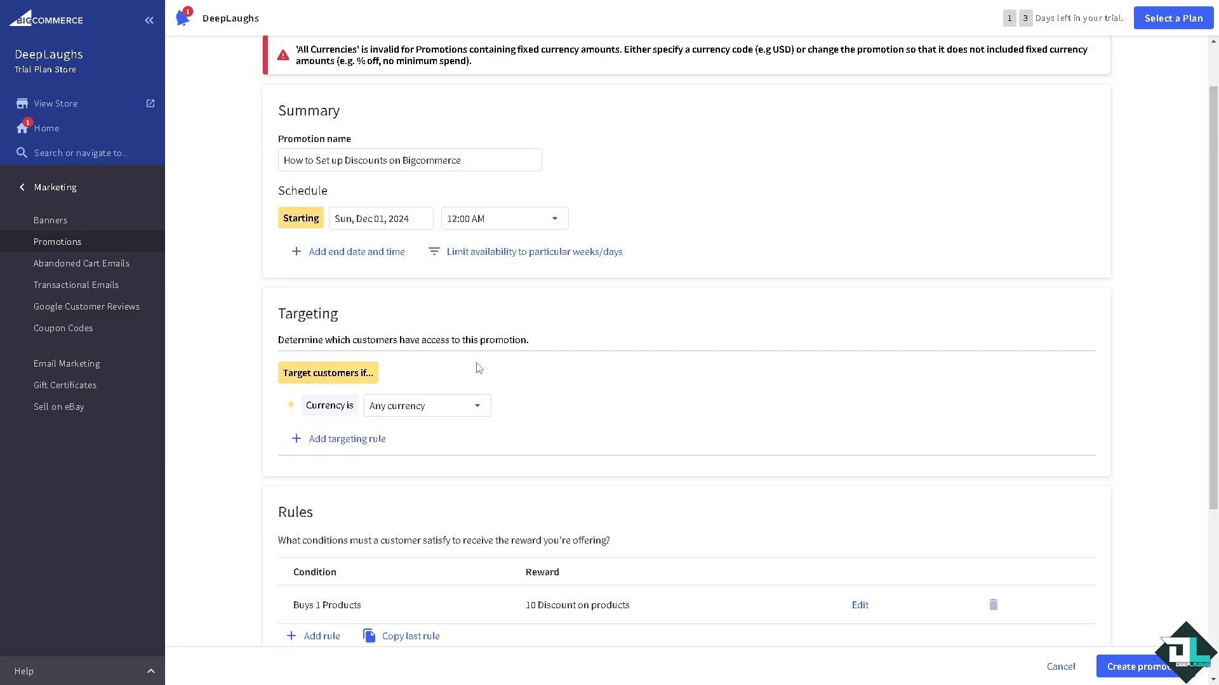
pyautogui.click(475, 408)
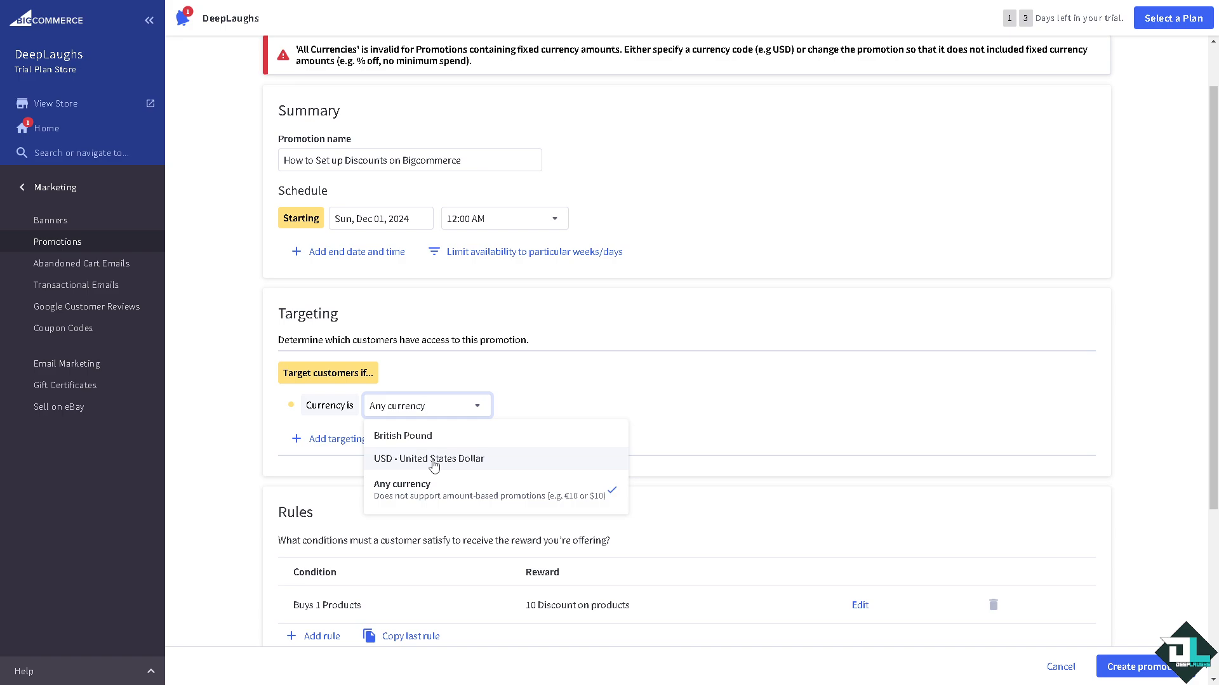
pyautogui.click(434, 464)
pyautogui.click(1132, 667)
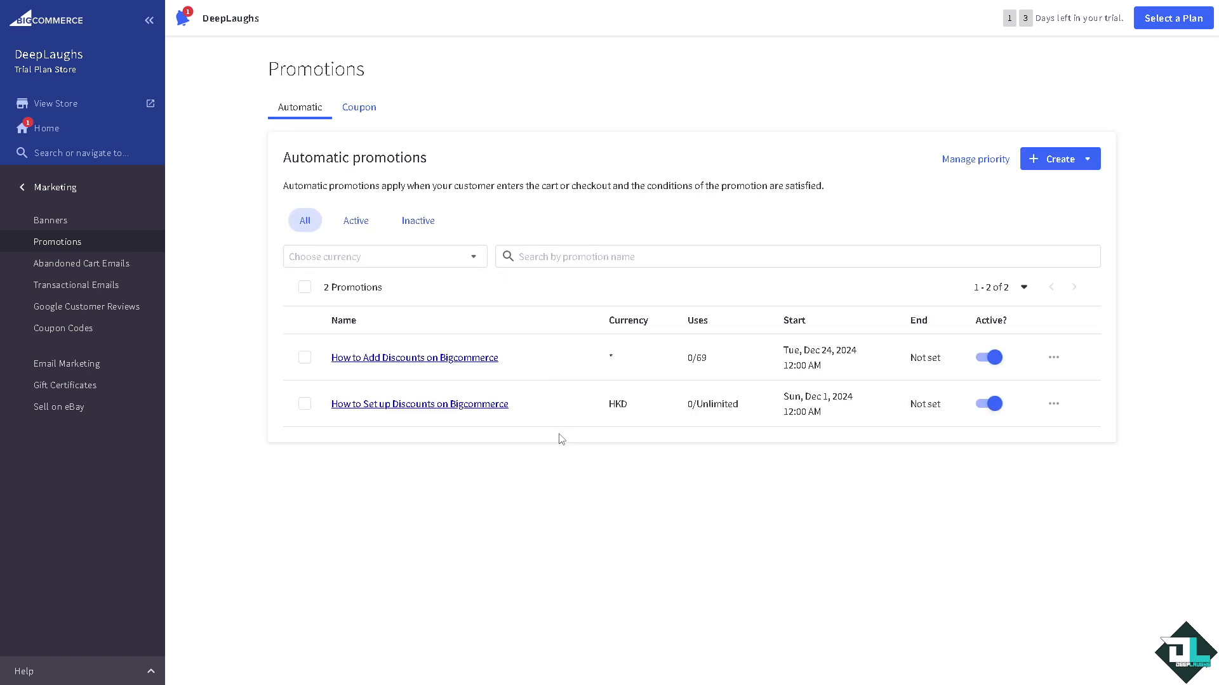
# Look over the coupon promotions and the coupon codes pages in the marketing section.
pyautogui.click(355, 107)
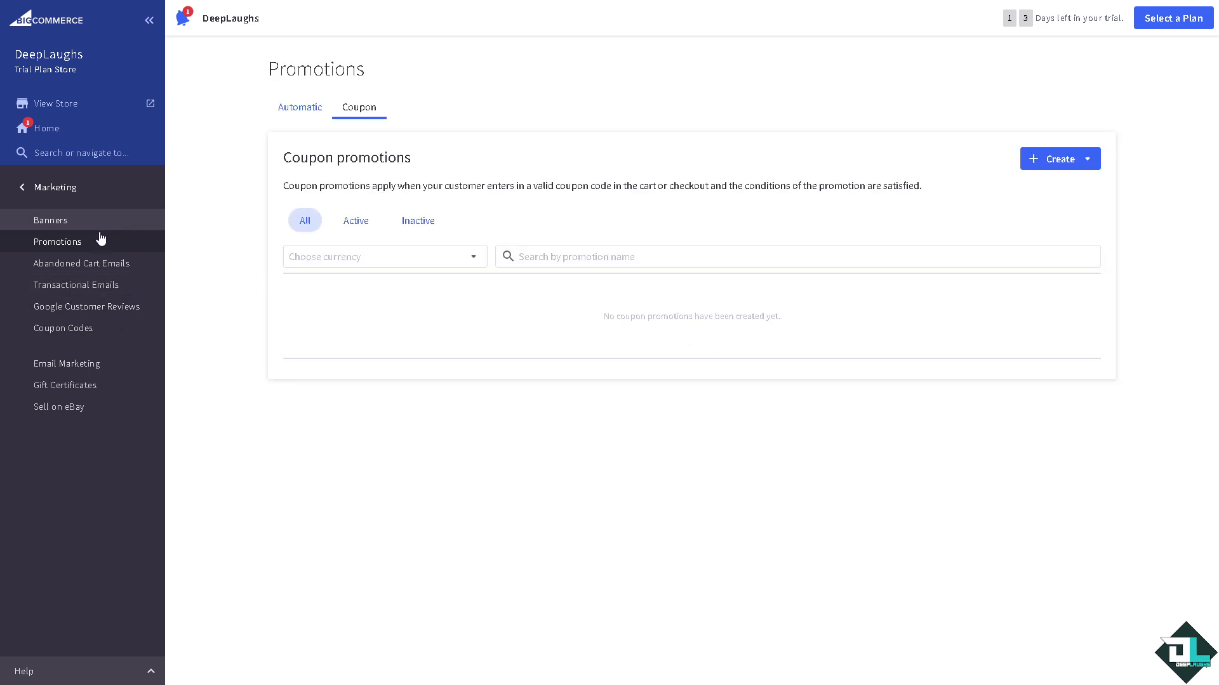
pyautogui.click(74, 332)
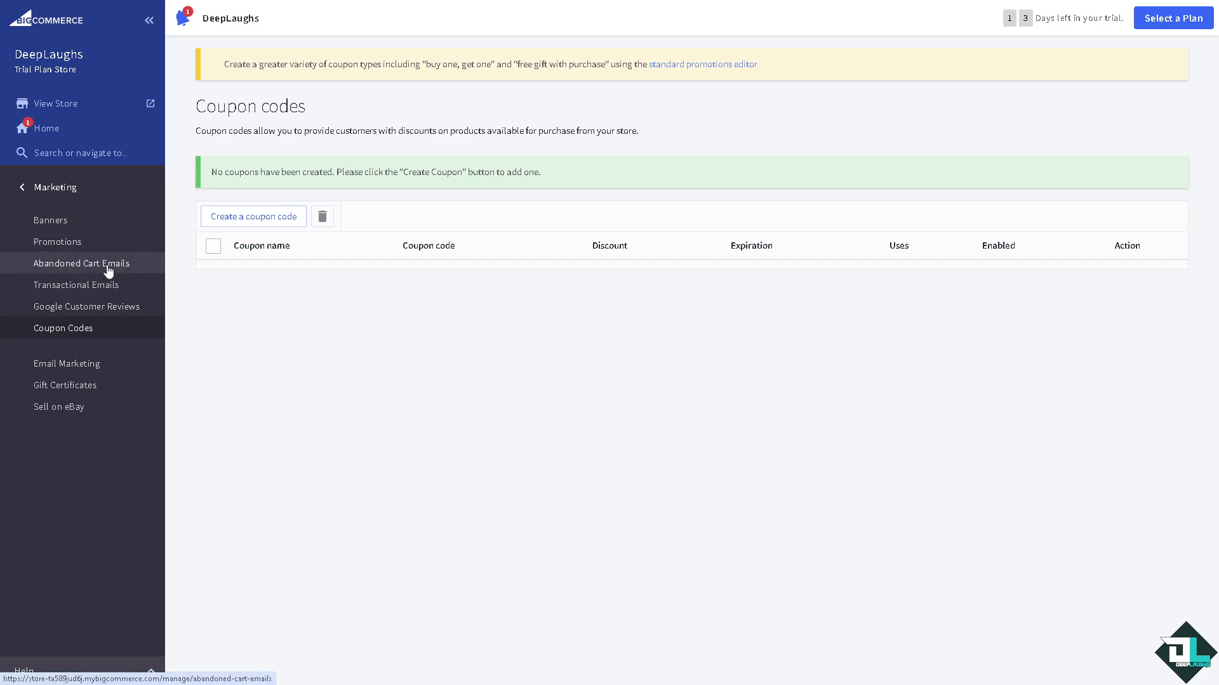
pyautogui.click(70, 241)
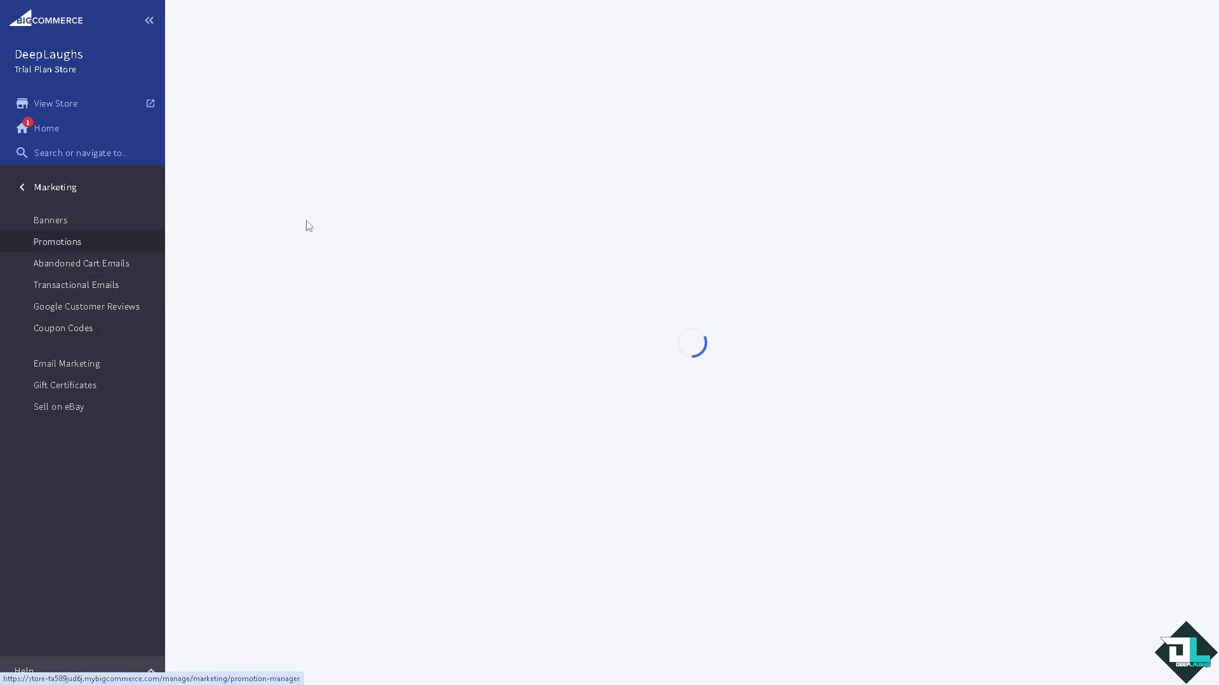
pyautogui.click(359, 108)
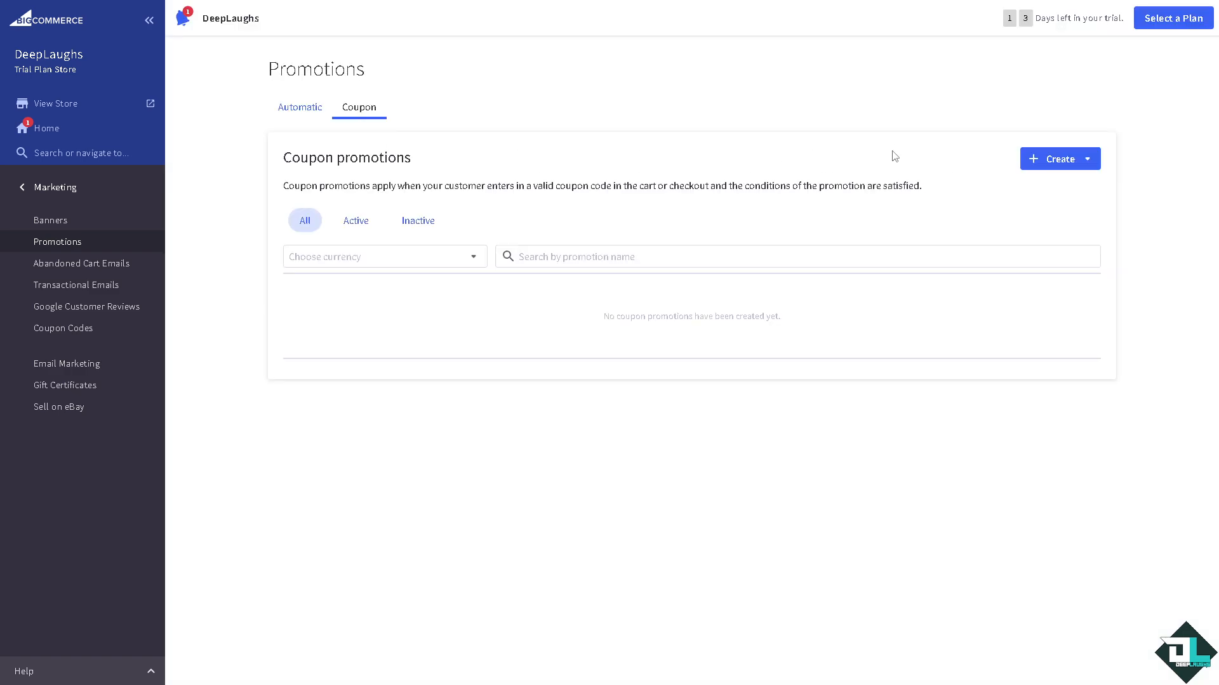
# Start a new coupon code with the name "How to Set up Discounts on Bigcommerce" and the code DL69.
pyautogui.click(95, 330)
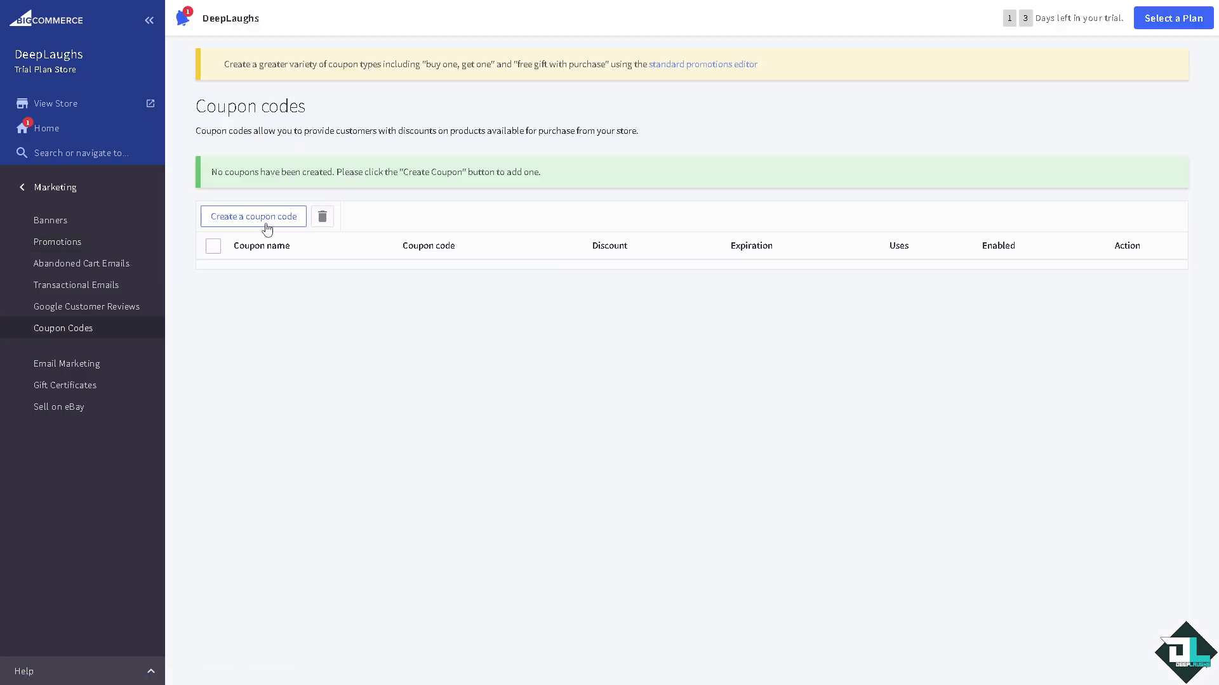
pyautogui.click(267, 218)
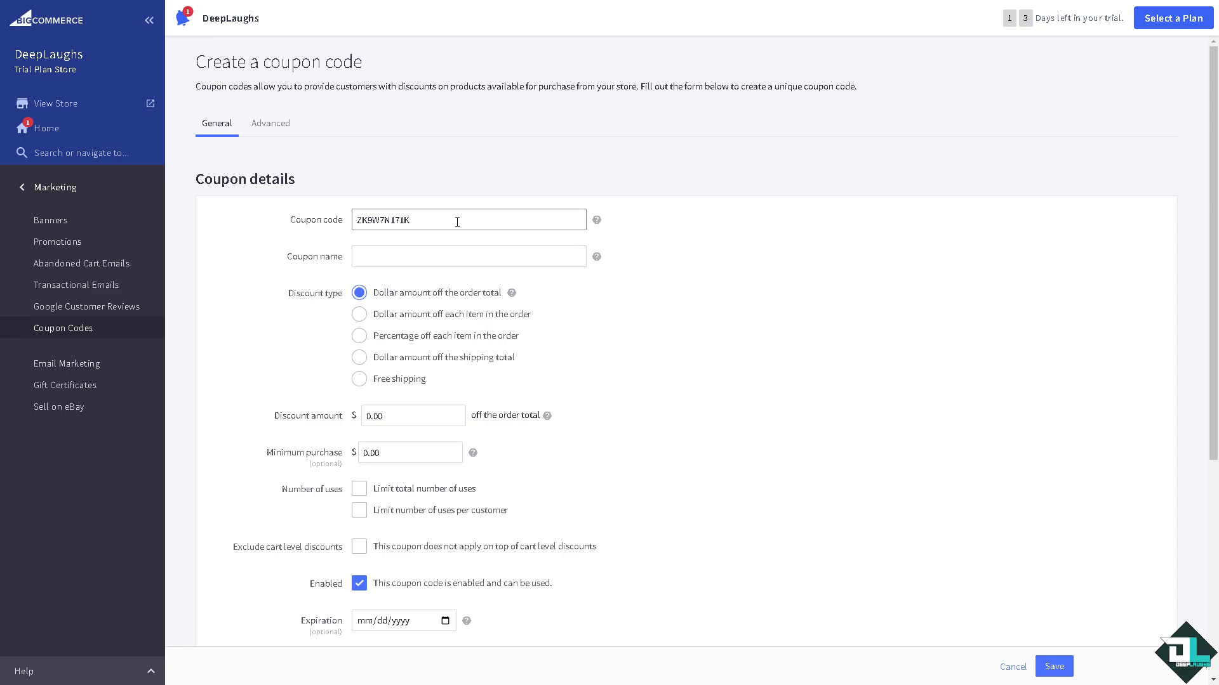
pyautogui.click(432, 254)
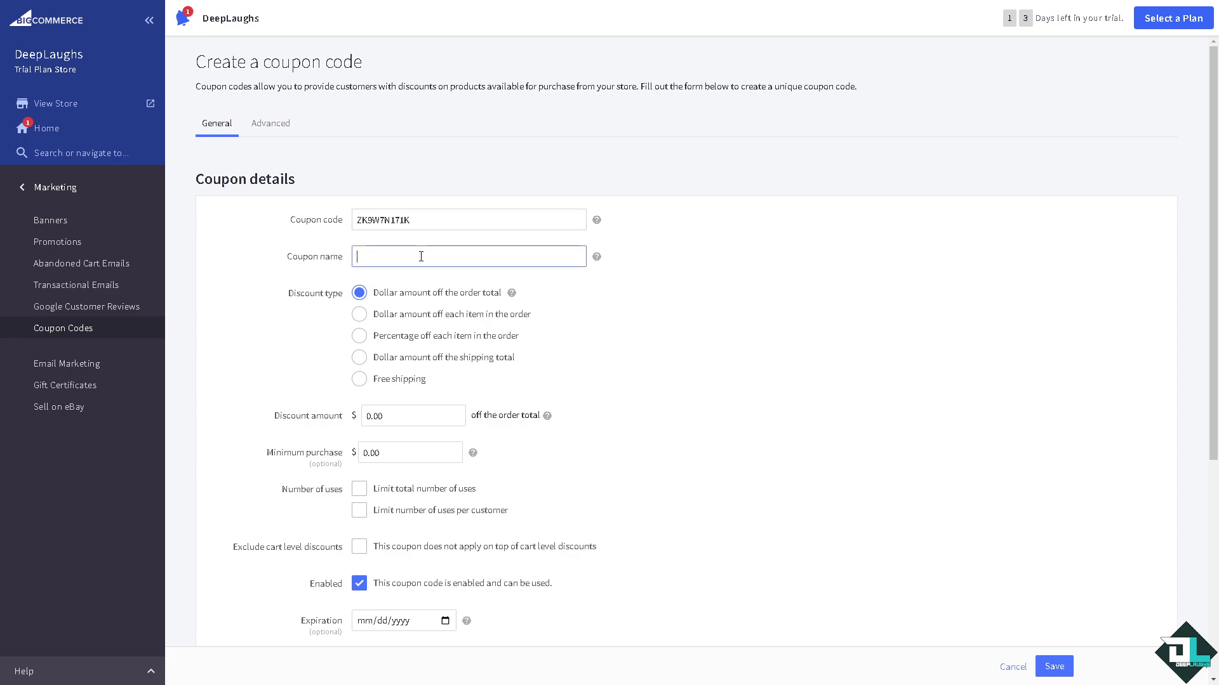
pyautogui.write('How to Set up Discounts on Bigcommerce')
pyautogui.click(308, 230)
pyautogui.write('D')
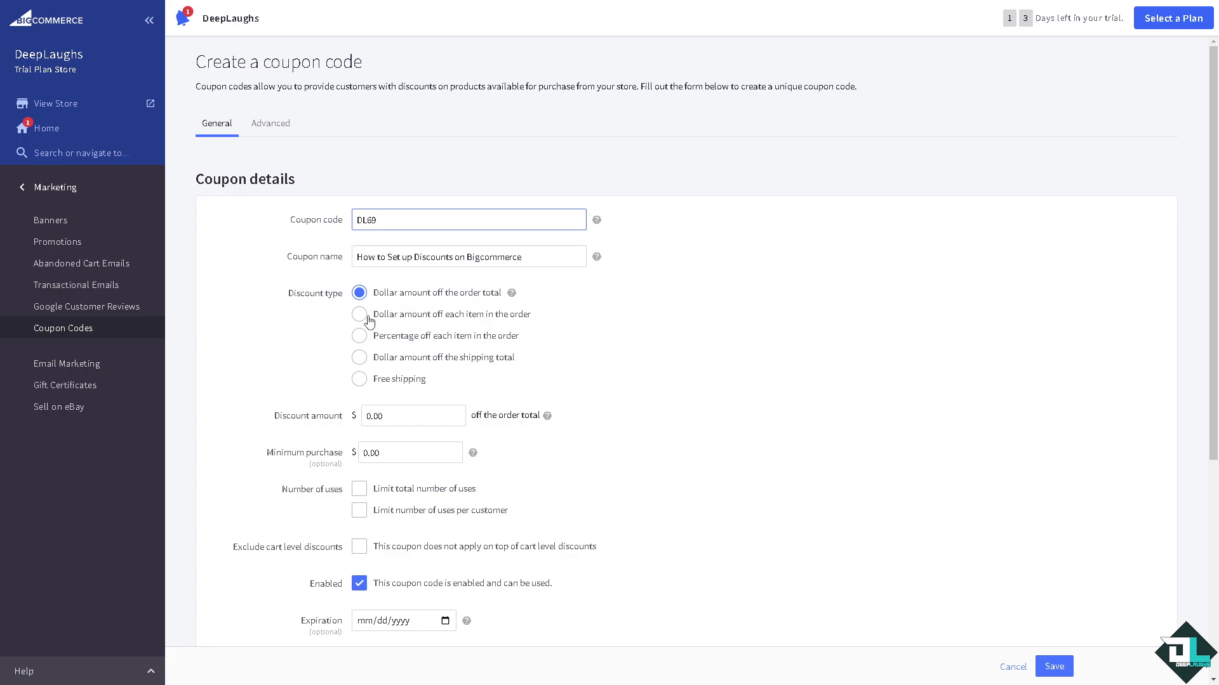
# Make the coupon a dollar amount off the order total, with a $6.9 discount and a $69 minimum purchase.
pyautogui.click(393, 339)
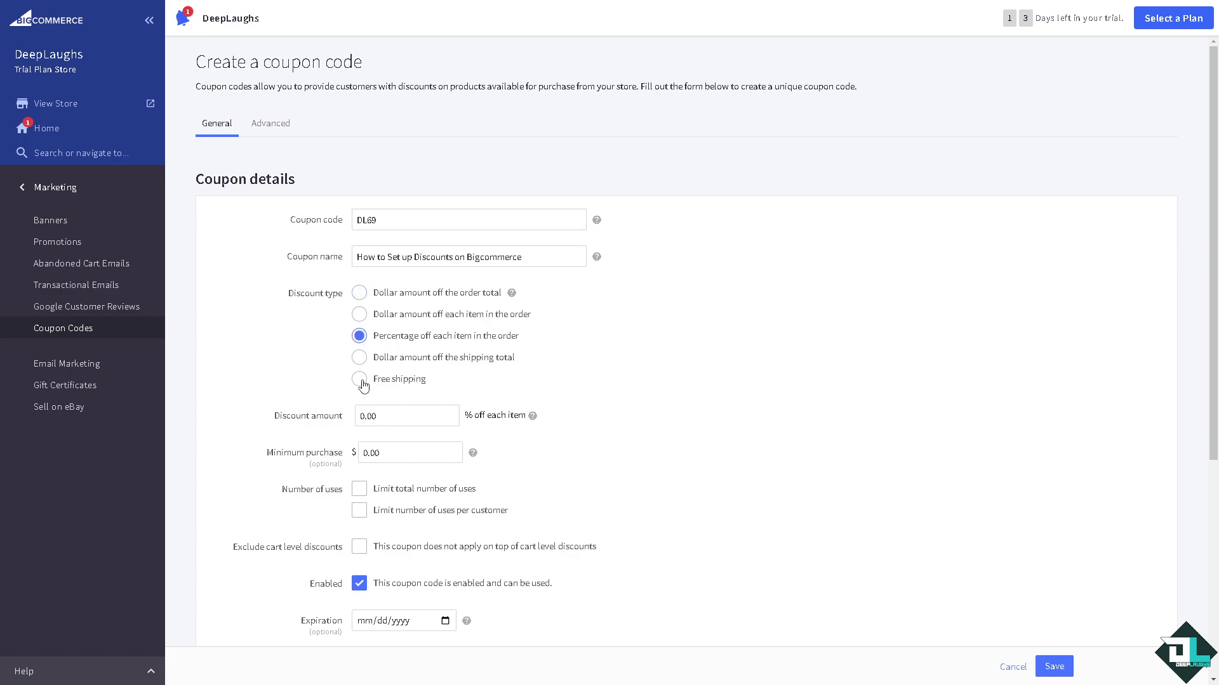
pyautogui.click(360, 381)
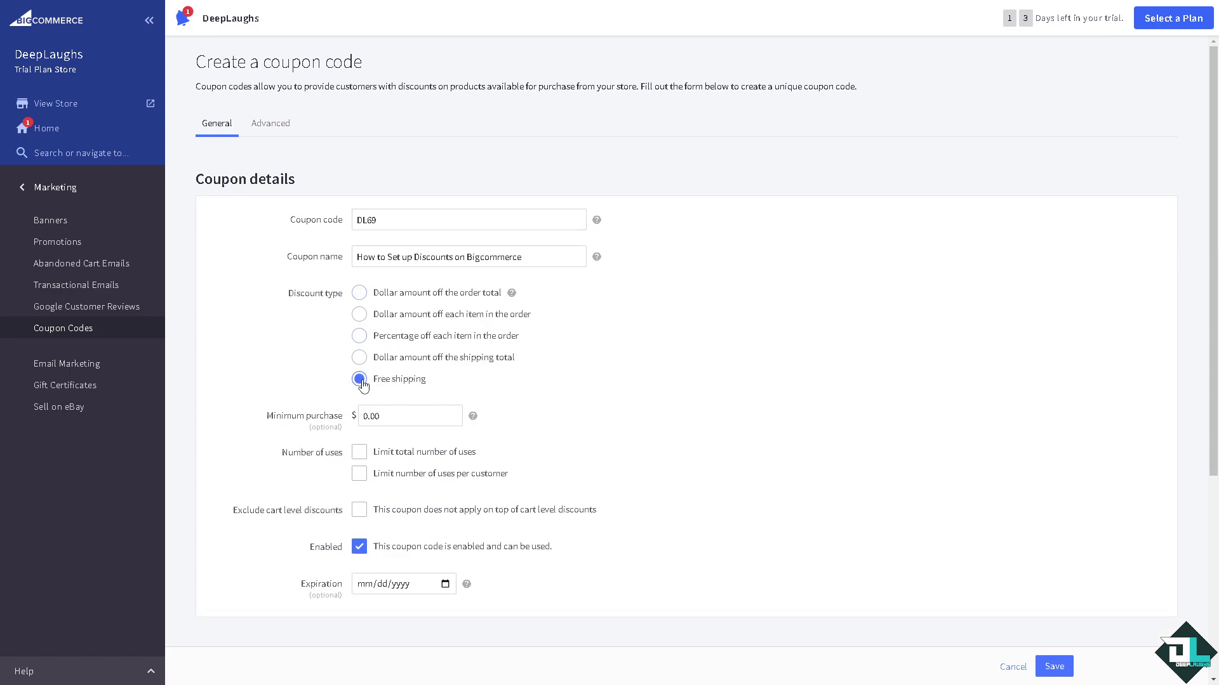
pyautogui.click(361, 294)
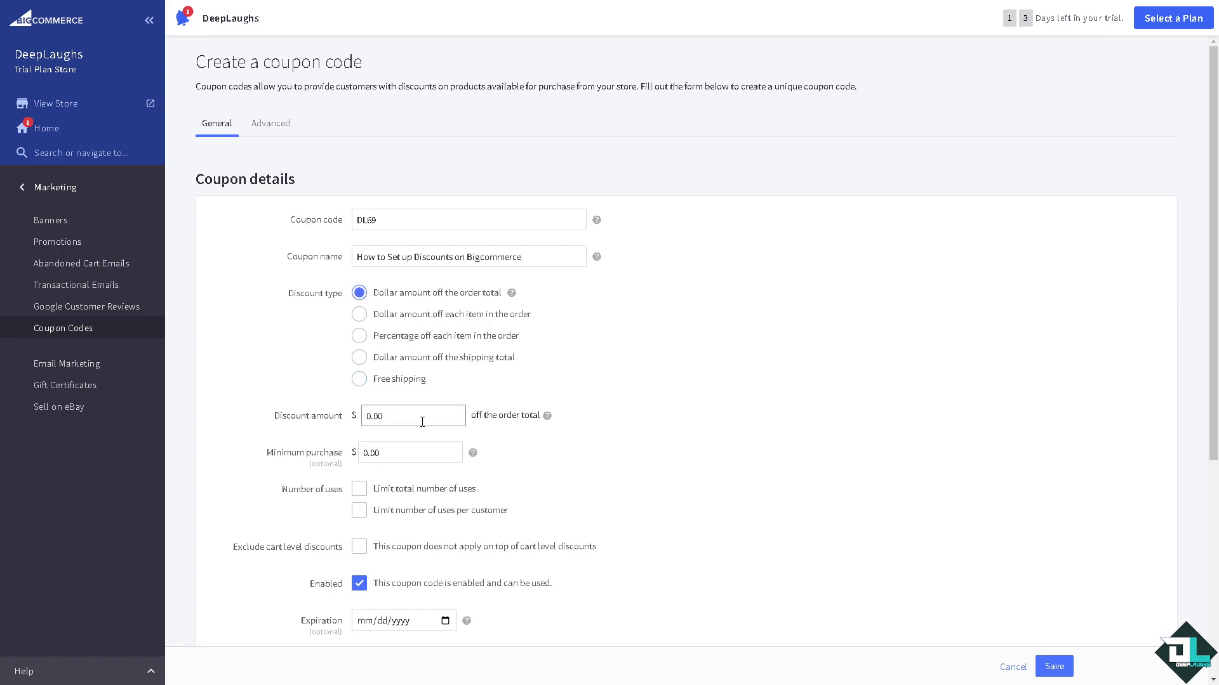
pyautogui.moveTo(409, 415); pyautogui.dragTo(361, 416)
pyautogui.write('6.9')
pyautogui.click(391, 450)
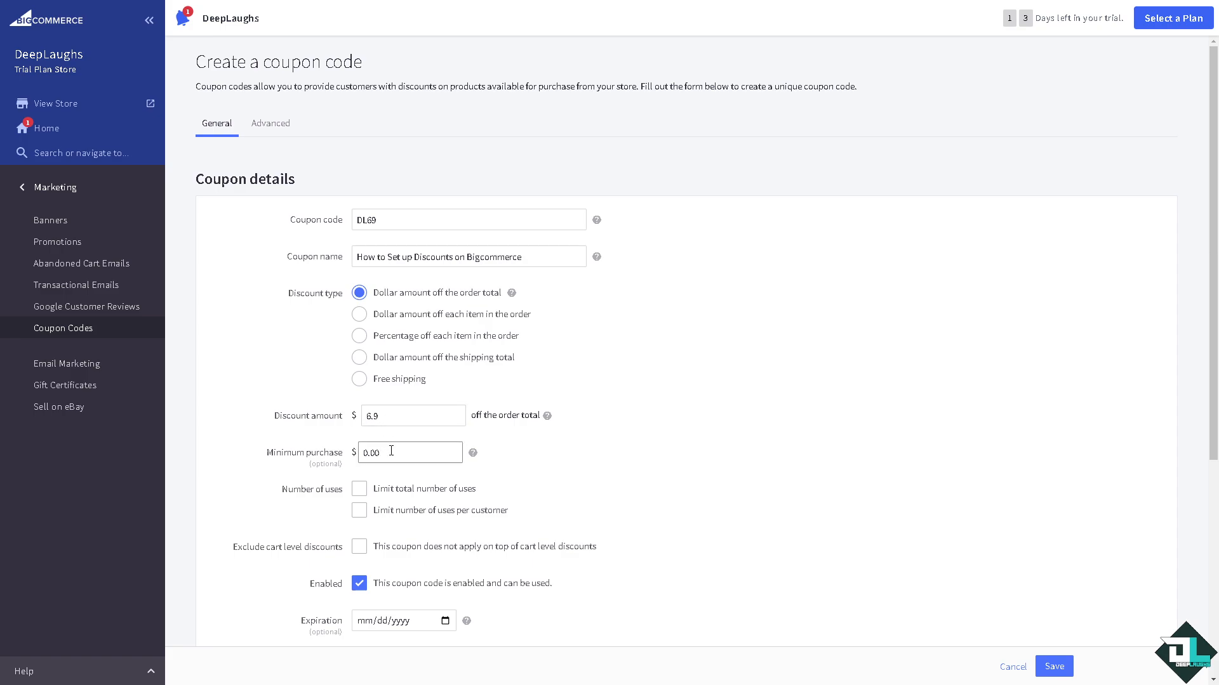
pyautogui.moveTo(391, 451); pyautogui.dragTo(360, 452)
pyautogui.write('69')
# Limit the coupon's total number of uses to 6 and its uses per customer to 9.
pyautogui.click(360, 489)
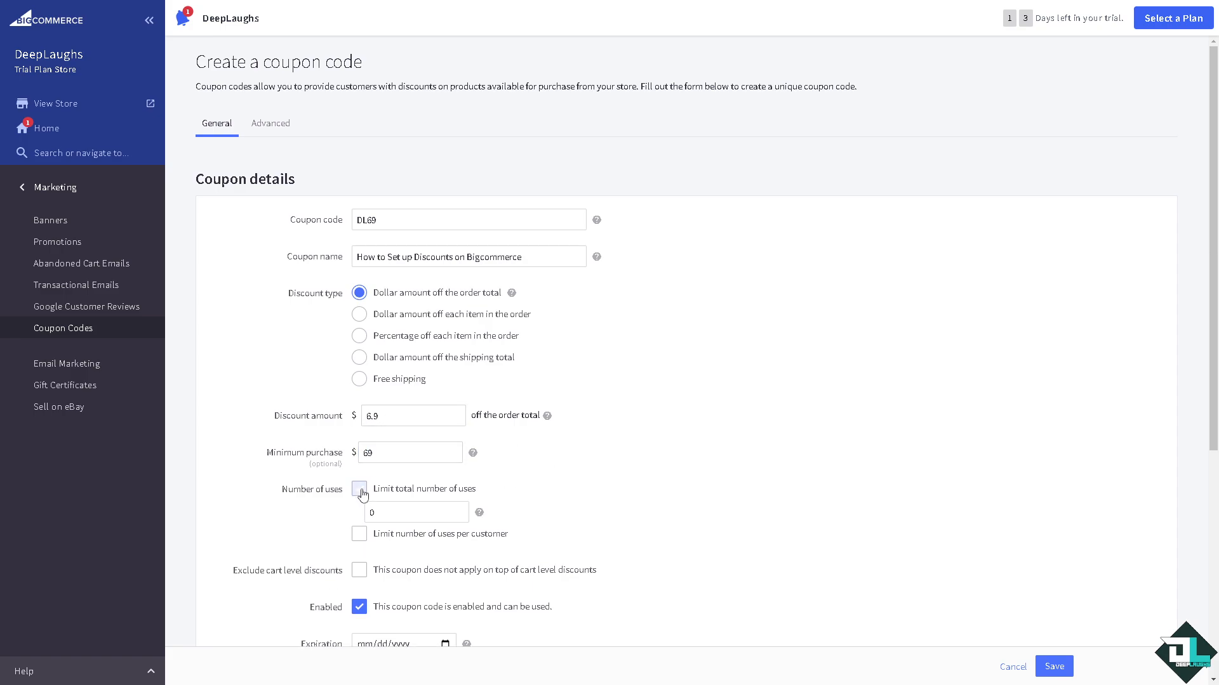
pyautogui.write('6')
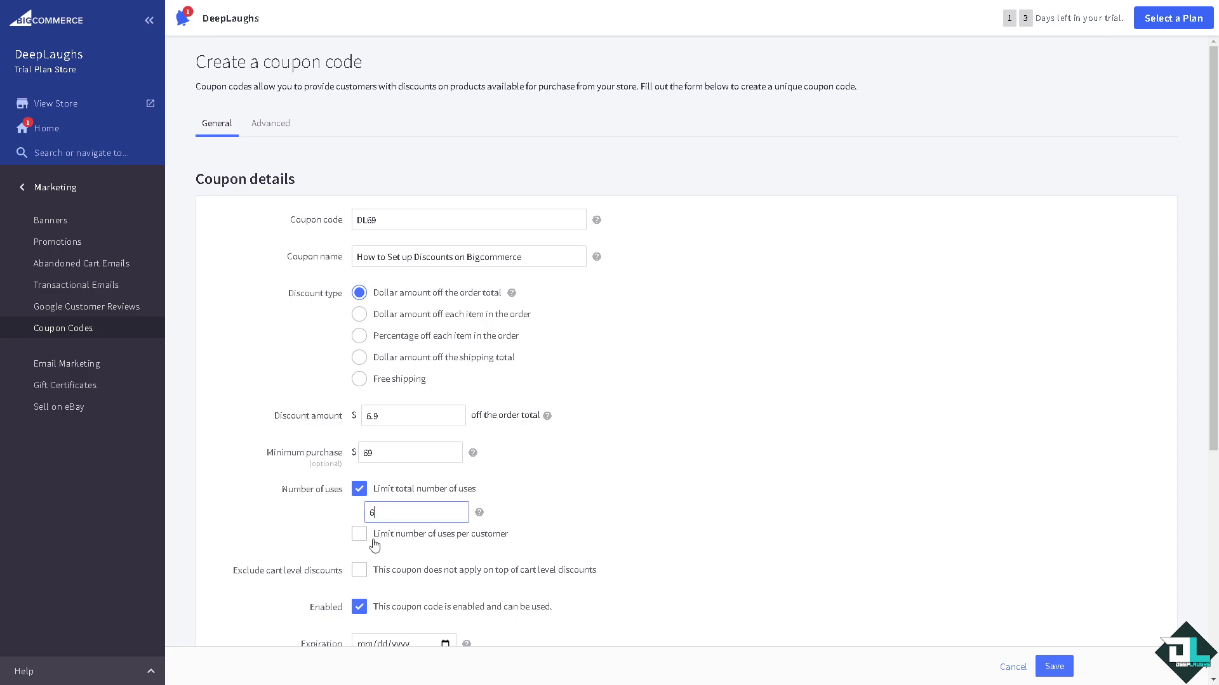
pyautogui.click(360, 534)
pyautogui.write('9')
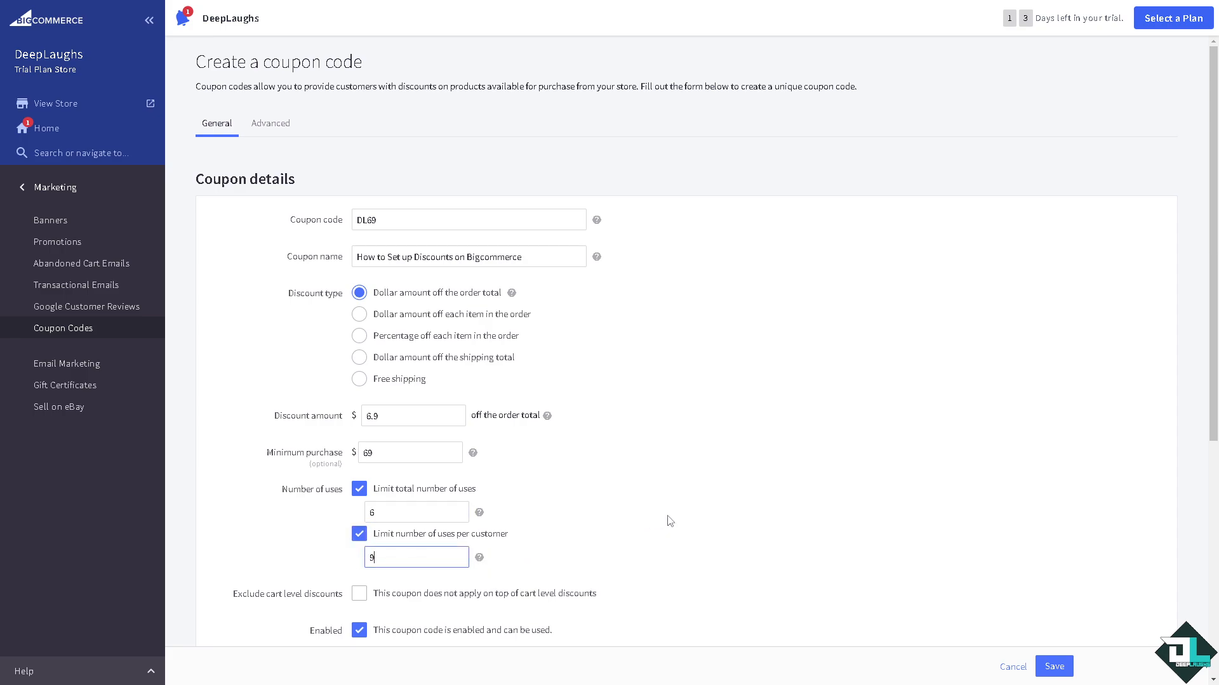
# Keep the coupon from applying on top of cart level discounts and leave its expiration date empty.
pyautogui.scroll(-3, 673, 515)
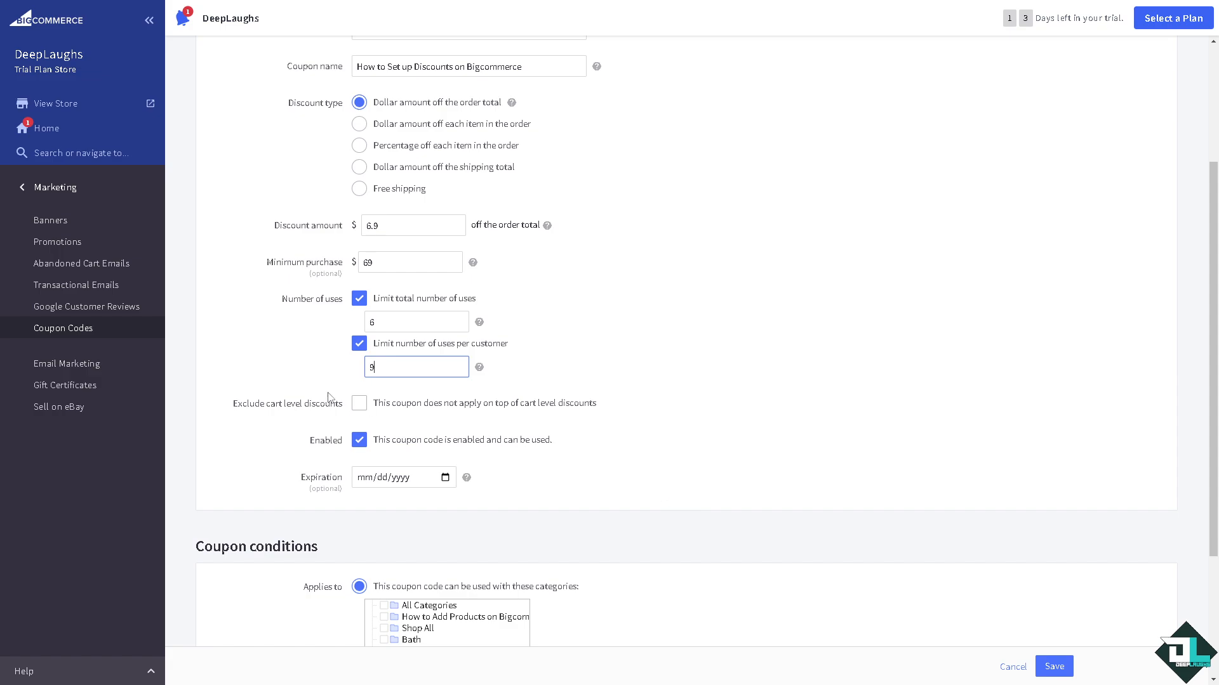
pyautogui.click(359, 405)
pyautogui.scroll(-1, 666, 469)
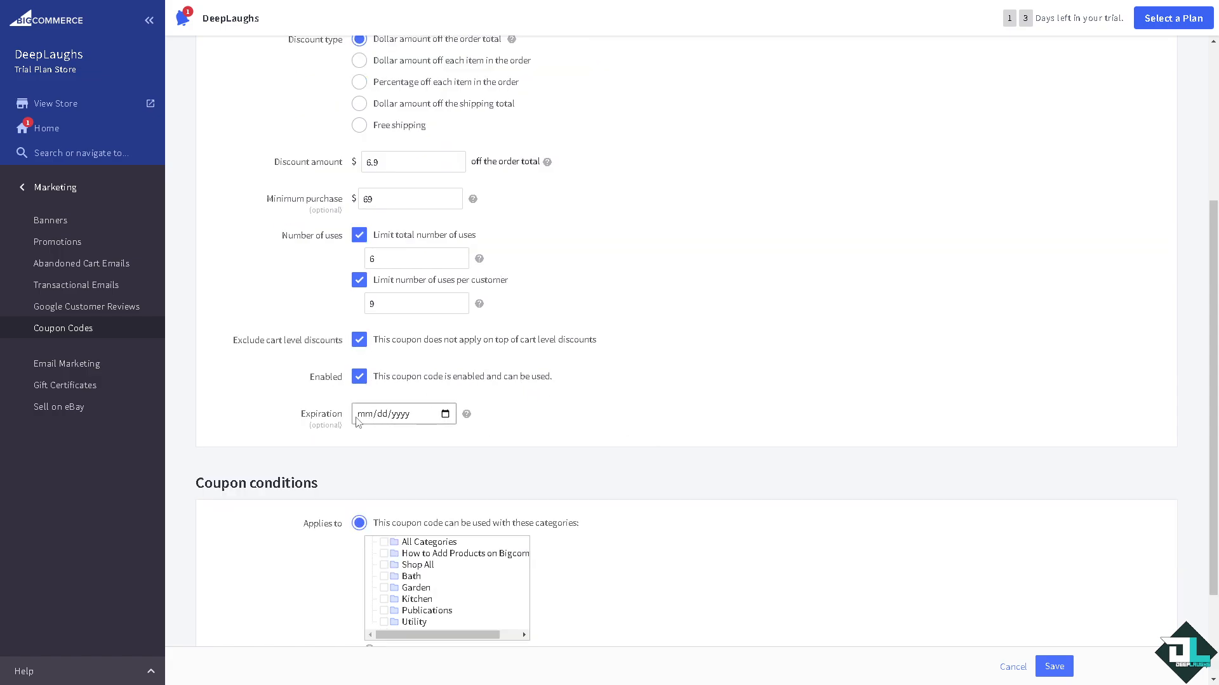
pyautogui.click(445, 414)
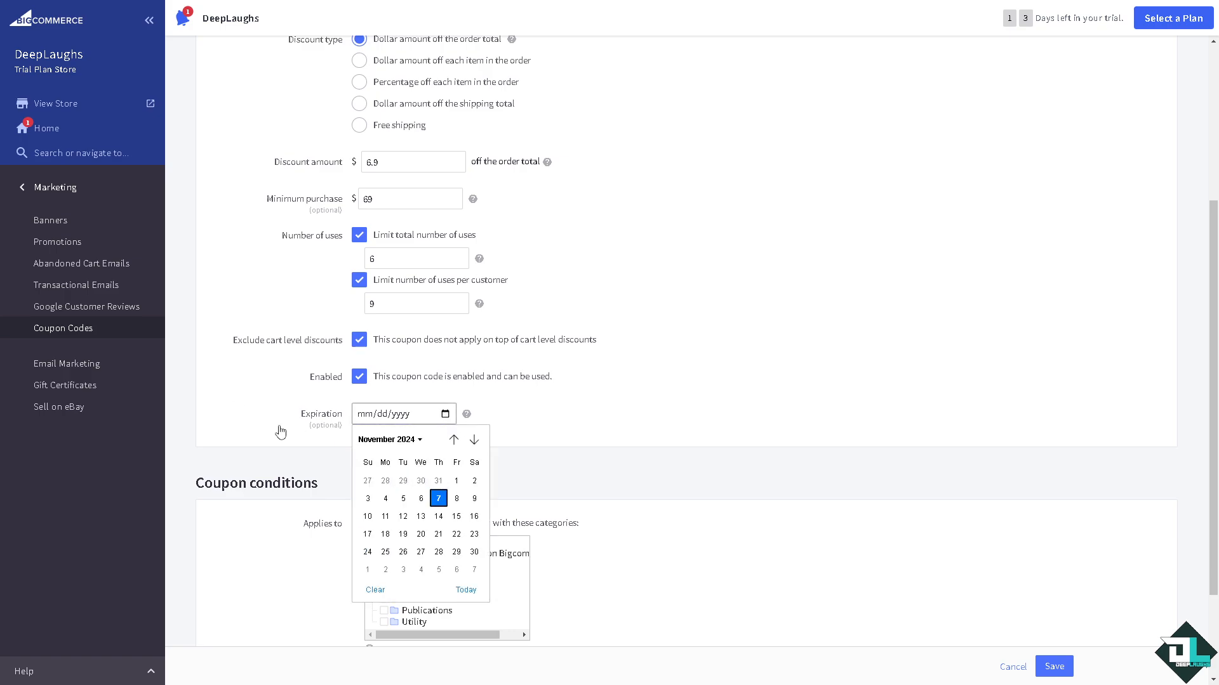
pyautogui.press('Escape')
# Make the coupon code usable with All Categories in the coupon conditions.
pyautogui.scroll(-2, 339, 454)
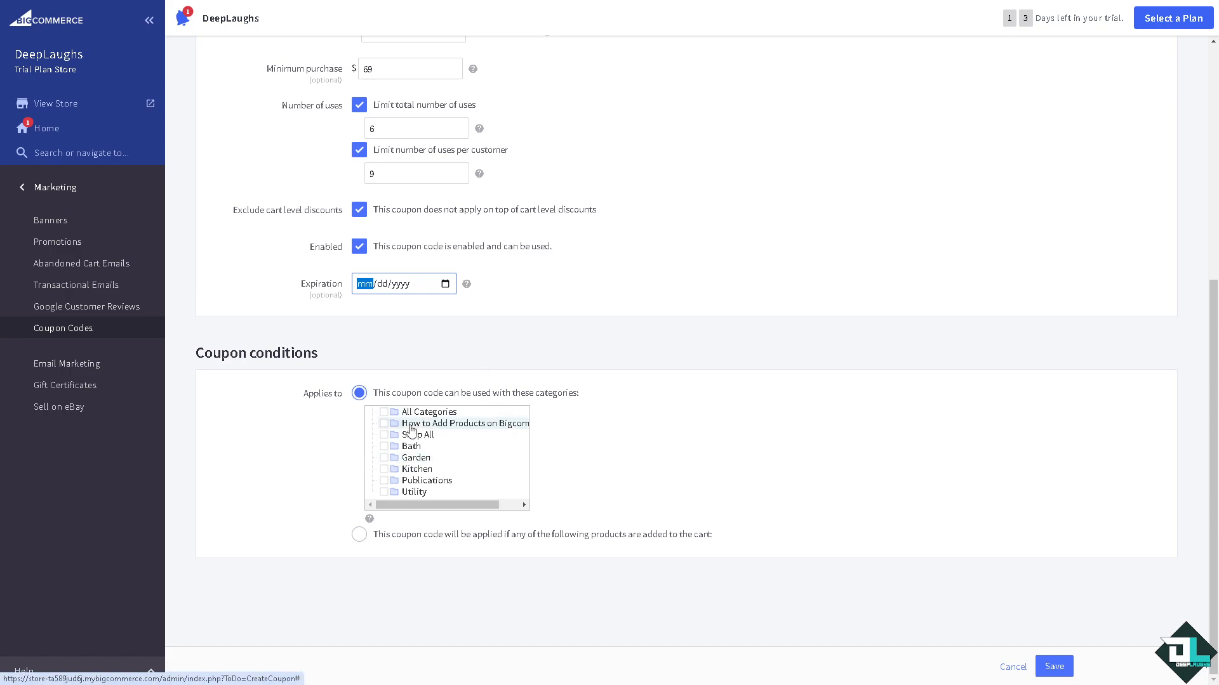
pyautogui.click(384, 413)
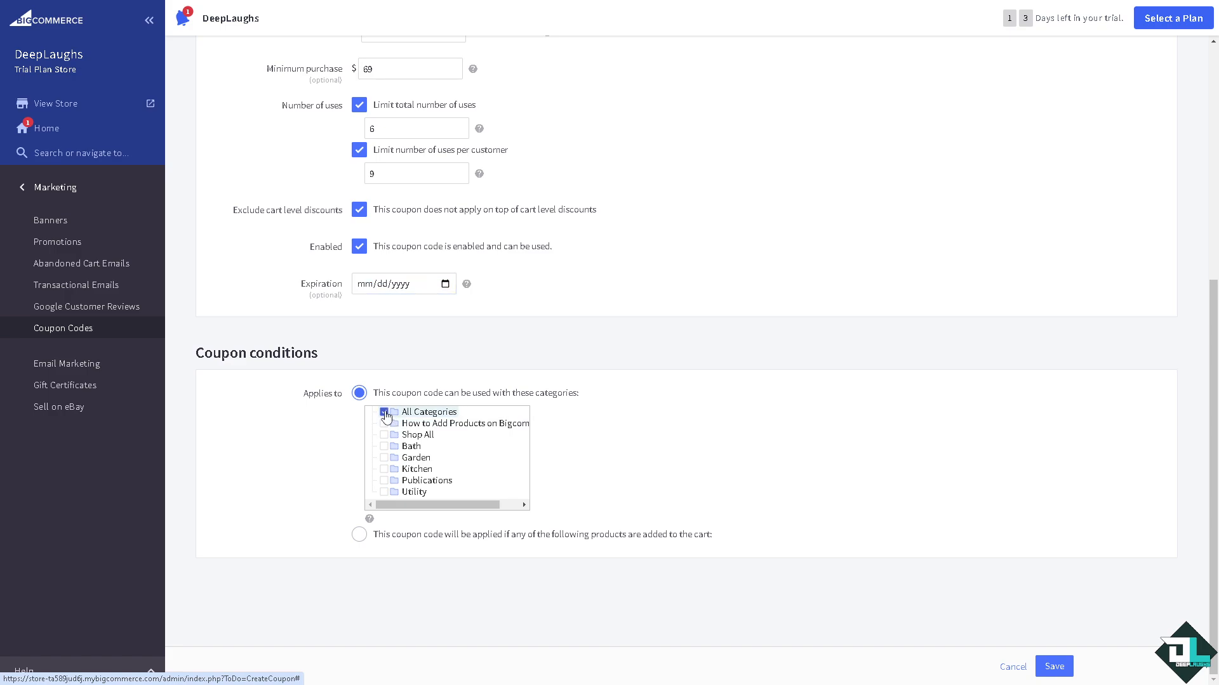
pyautogui.click(1054, 666)
pyautogui.click(869, 417)
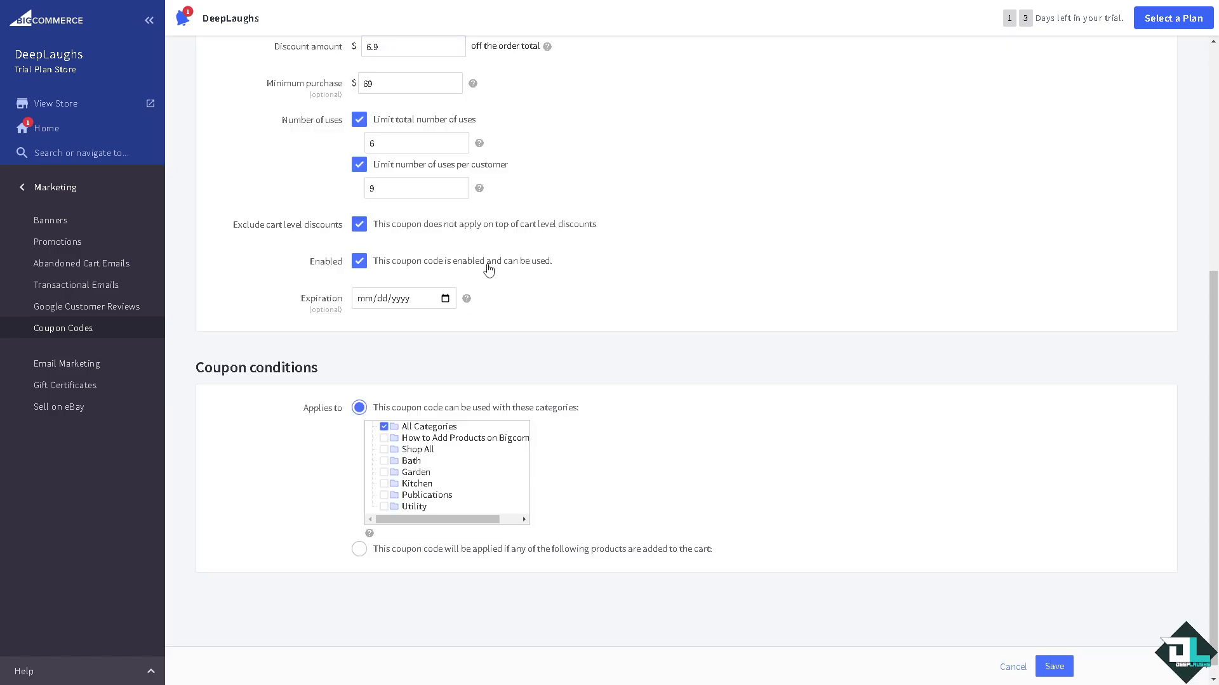
pyautogui.scroll(3, 445, 292)
pyautogui.scroll(1, 409, 316)
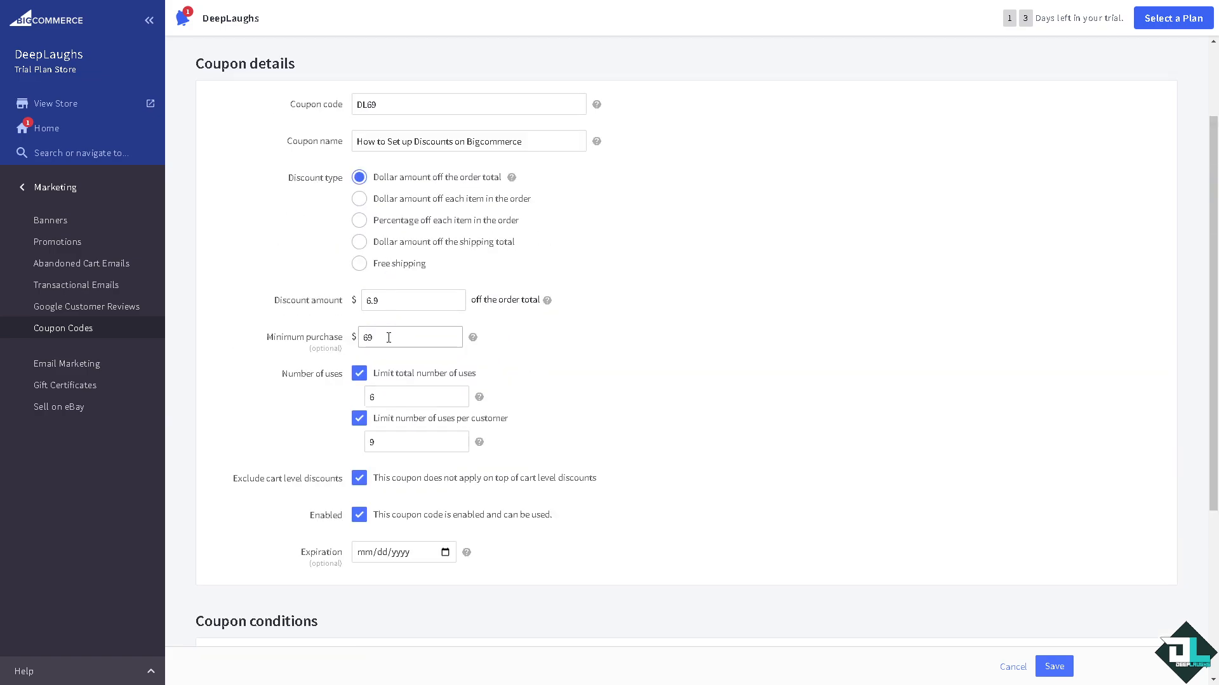
# Set the coupon's discount amount to $69 off the order total and save the coupon code.
pyautogui.click(1054, 668)
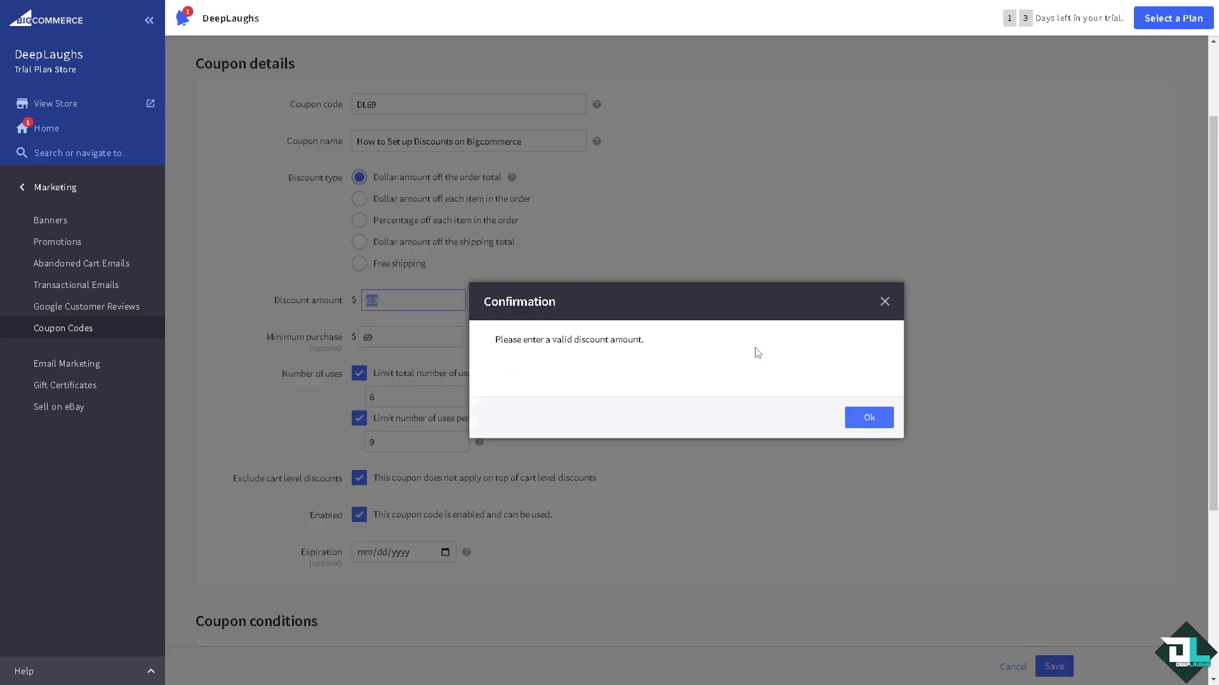
pyautogui.click(870, 420)
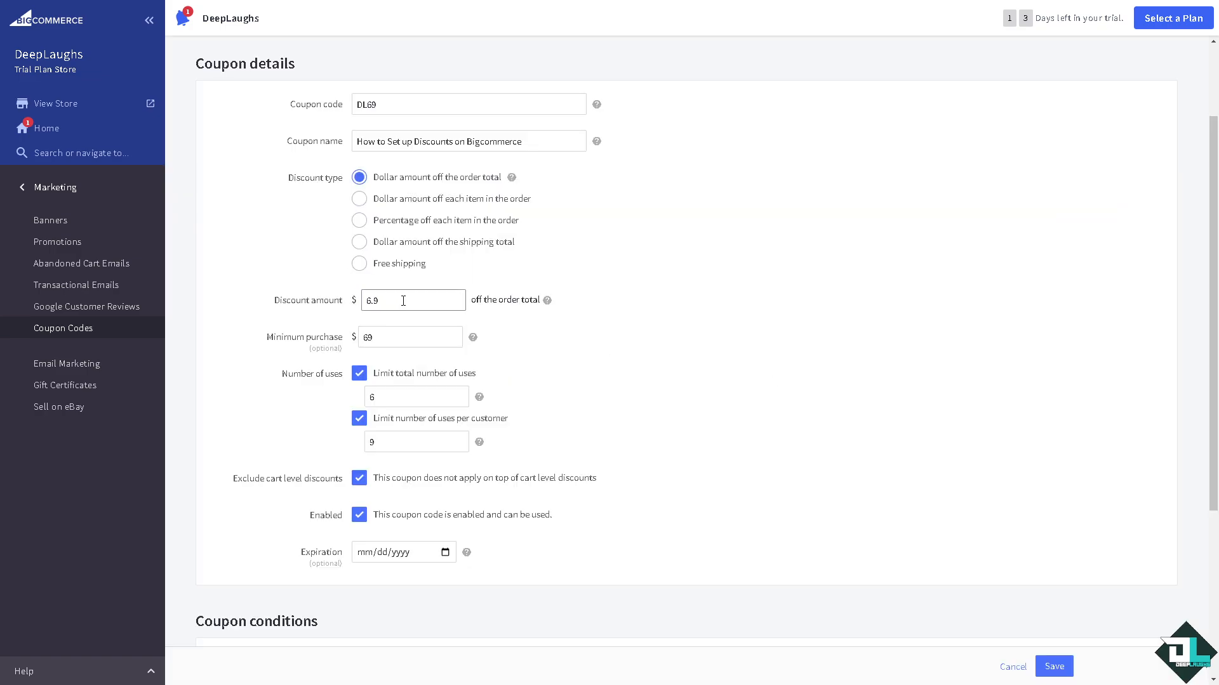
pyautogui.moveTo(404, 300); pyautogui.dragTo(351, 306)
pyautogui.write('69')
pyautogui.press('Return')
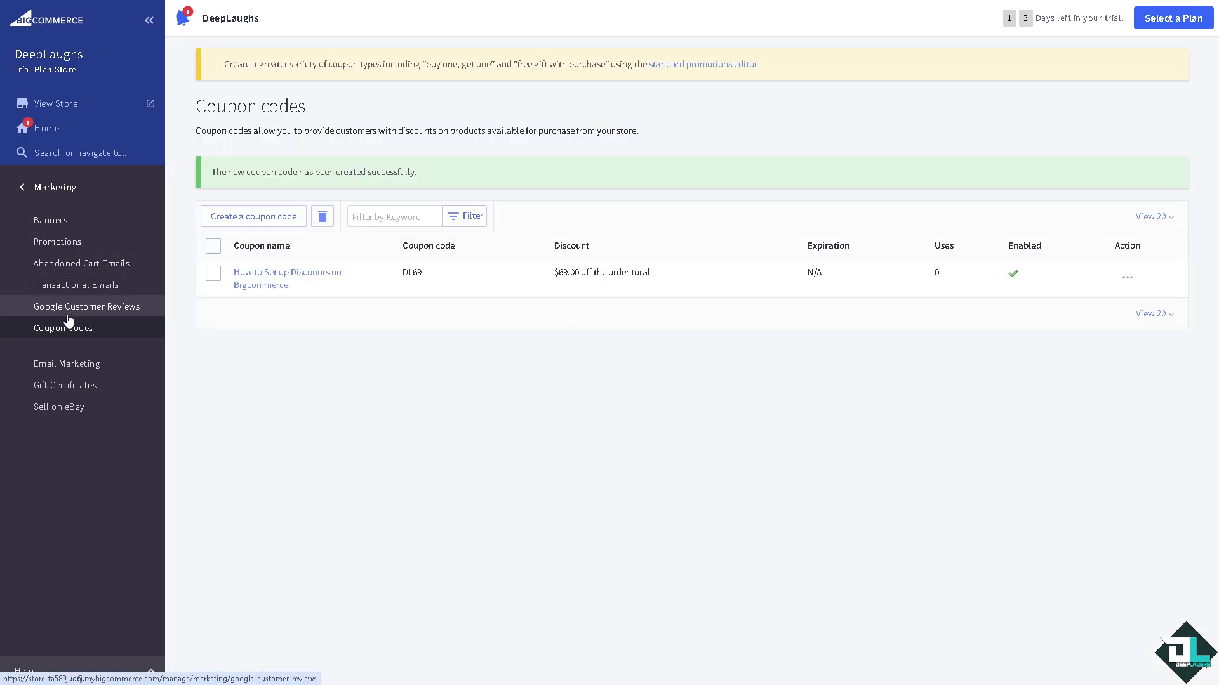
# Start a new automatic promotion named "How to Set up Discounts on Bigcommerce" and try to create it without any rules.
pyautogui.click(69, 248)
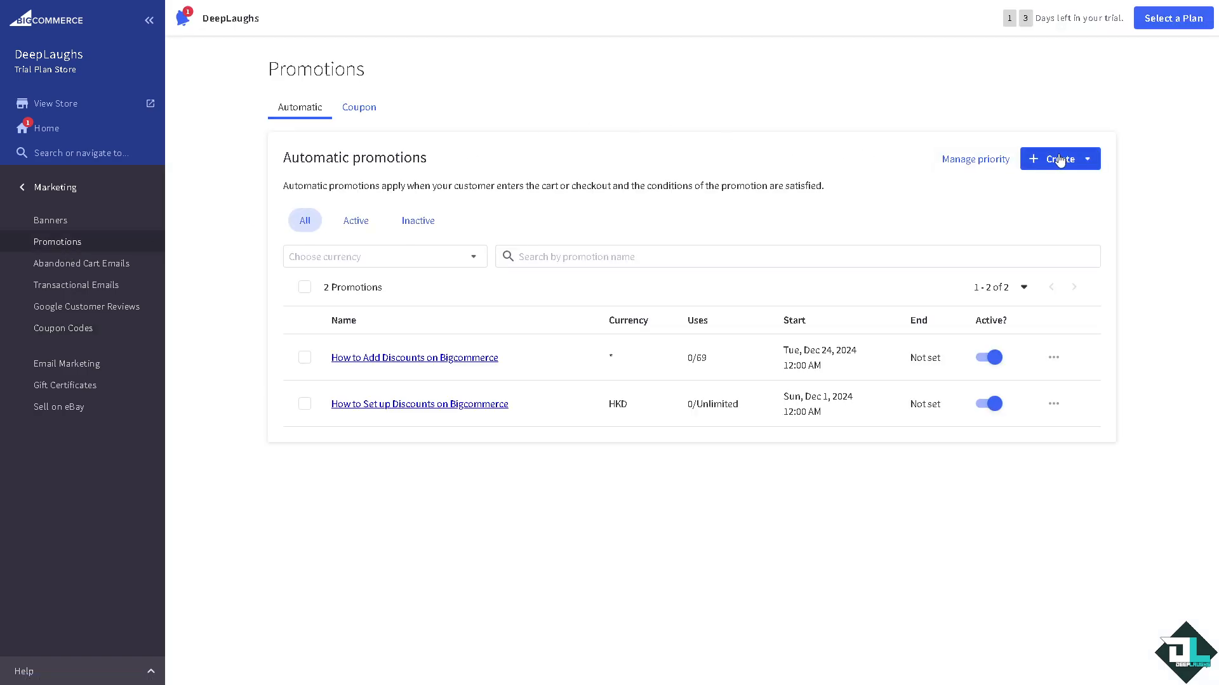
pyautogui.click(1057, 158)
pyautogui.click(1085, 191)
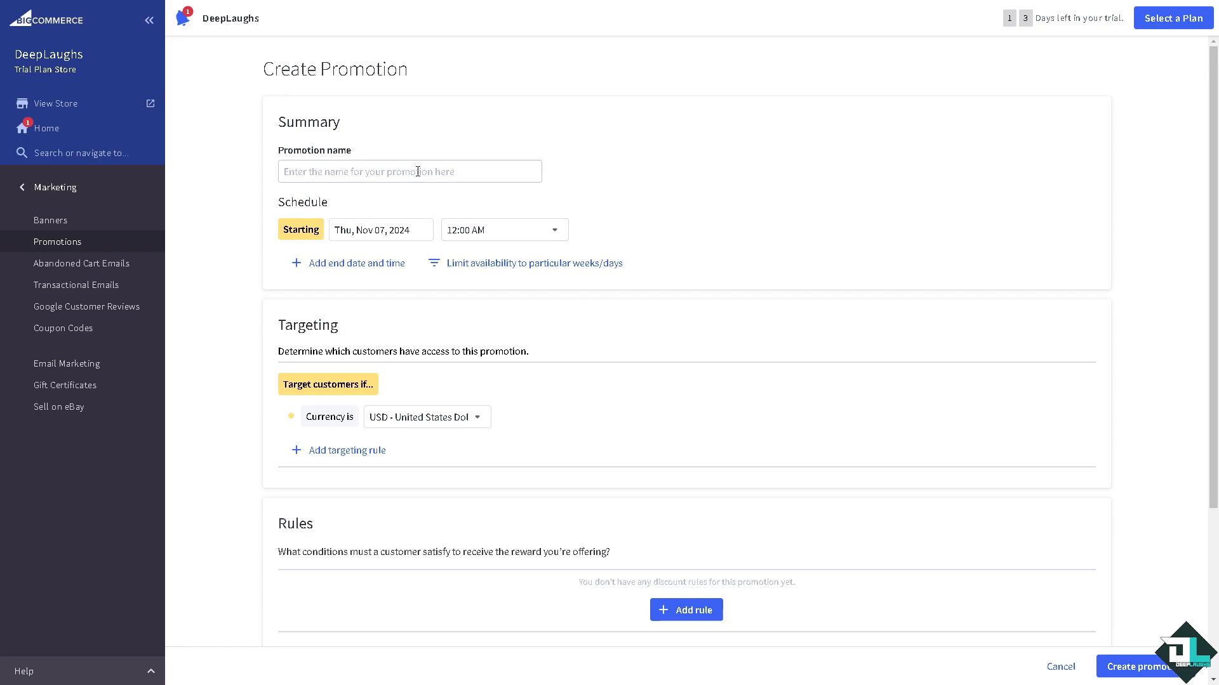
pyautogui.click(418, 172)
pyautogui.write('How to Set up Discounts on Bigcommerce')
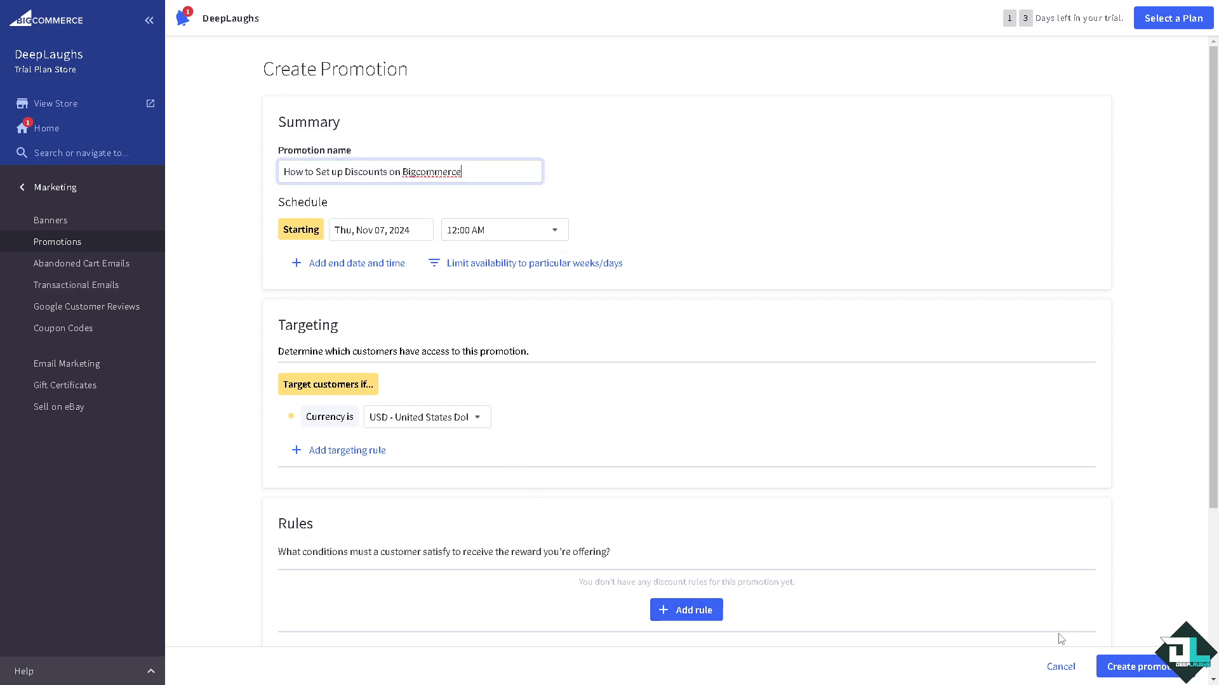
pyautogui.click(1127, 681)
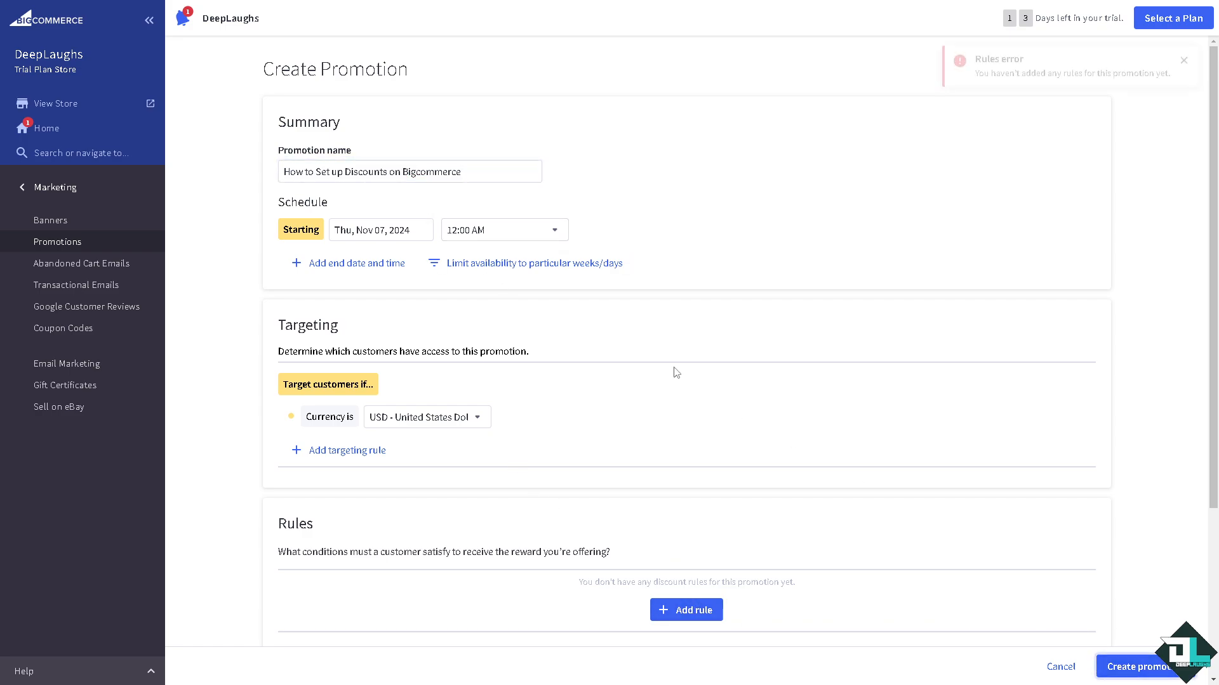
pyautogui.click(1184, 61)
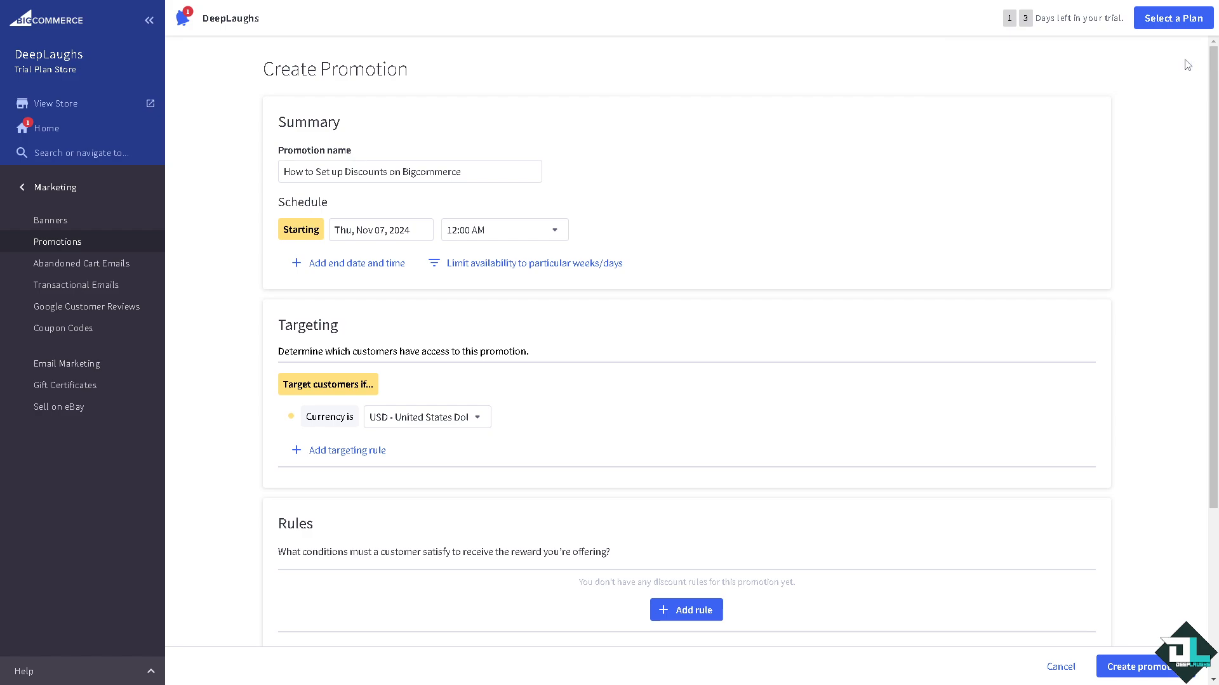
# Add a Discount order subtotal rule with 10 percent off the order sub-total and create the promotion.
pyautogui.click(350, 452)
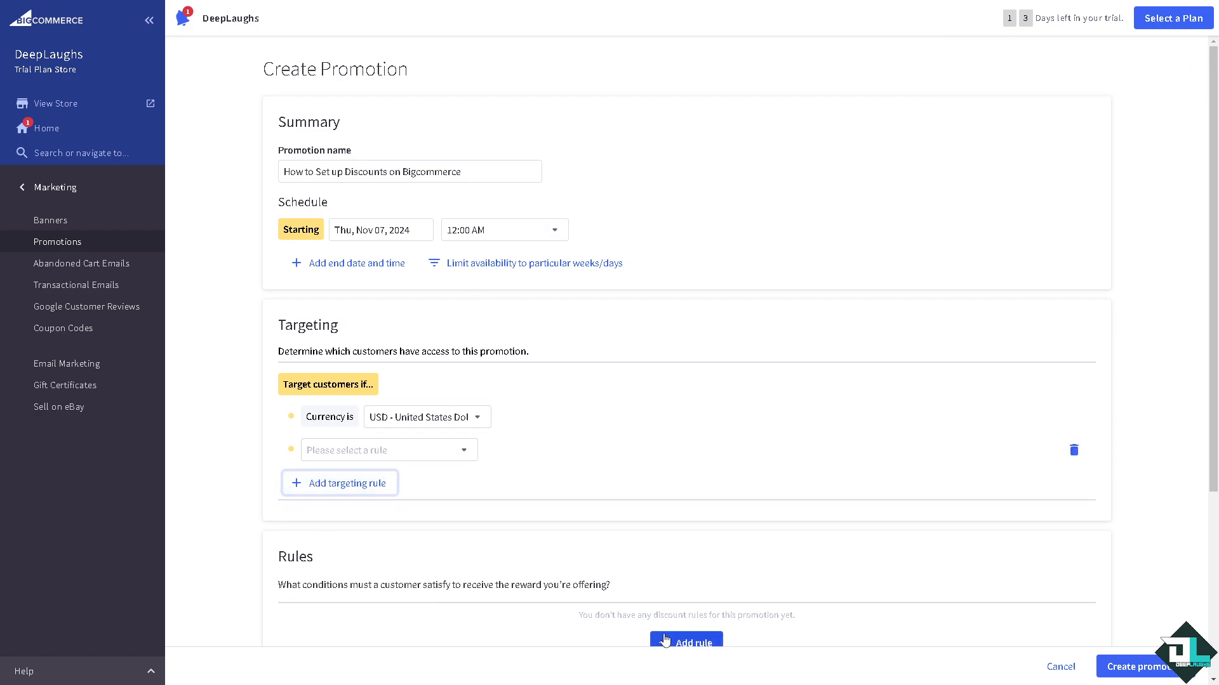
pyautogui.scroll(-2, 676, 647)
pyautogui.click(688, 516)
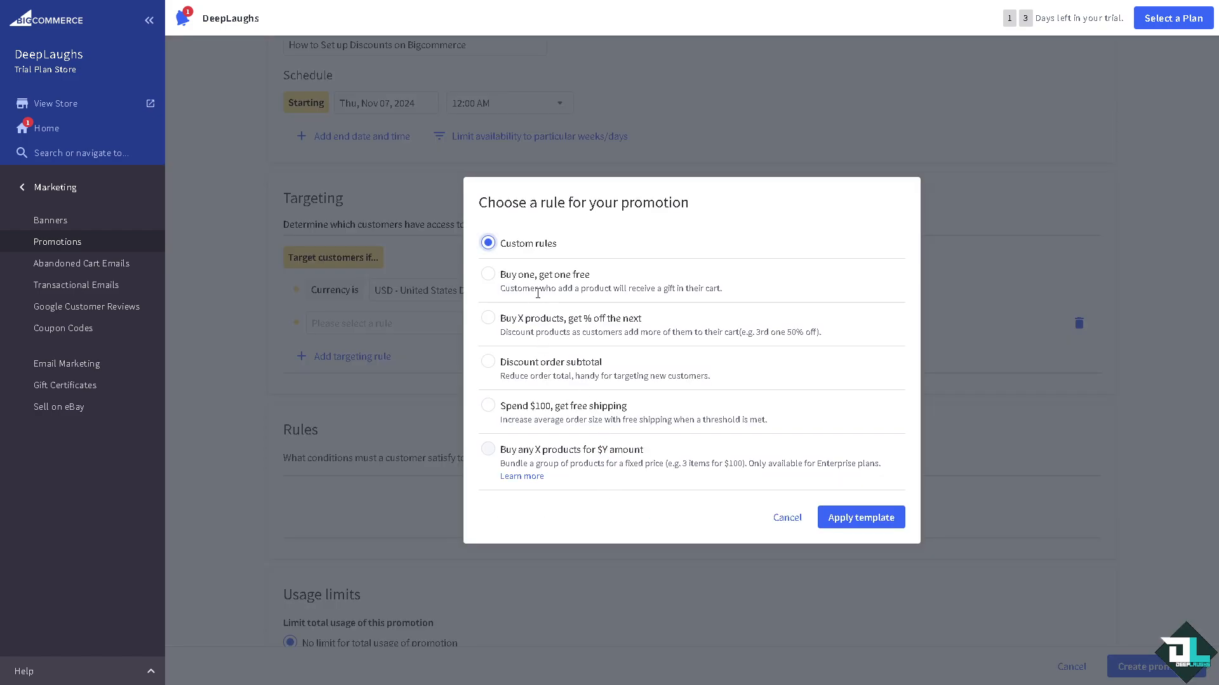
pyautogui.click(487, 362)
pyautogui.click(848, 517)
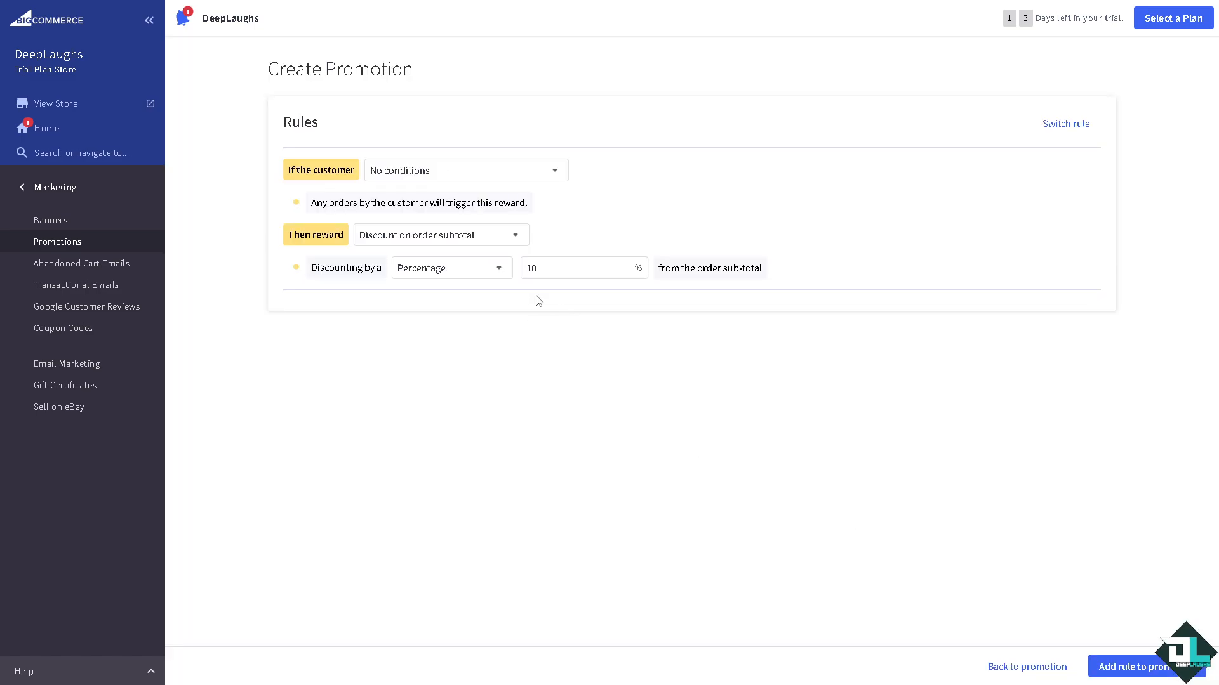
pyautogui.click(1167, 672)
pyautogui.scroll(-5, 571, 381)
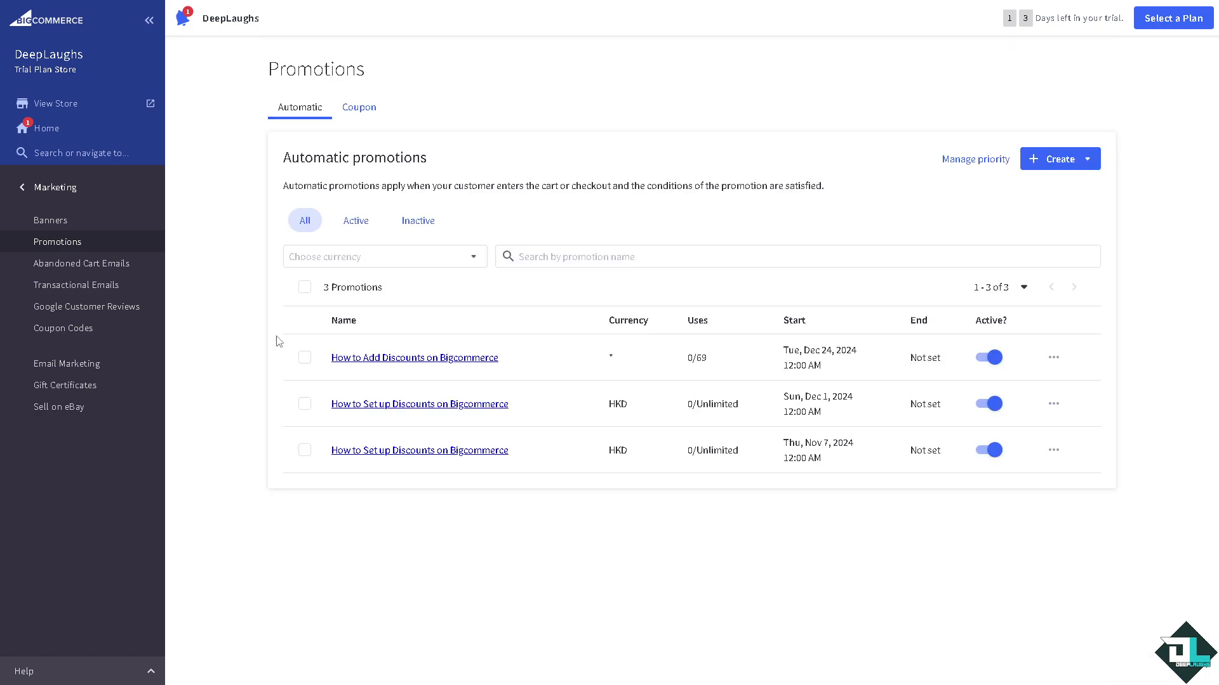
# Start adding a new product and name it "How to Set up Discounts on Bigcommerce".
pyautogui.click(22, 187)
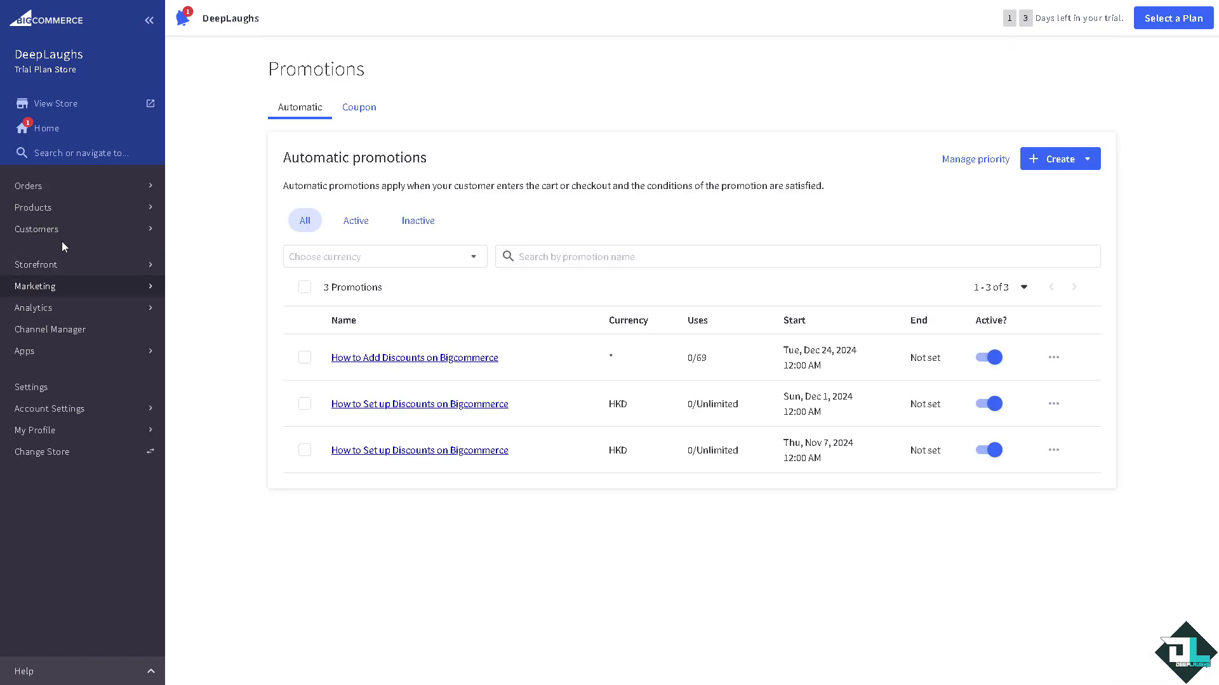
pyautogui.click(65, 211)
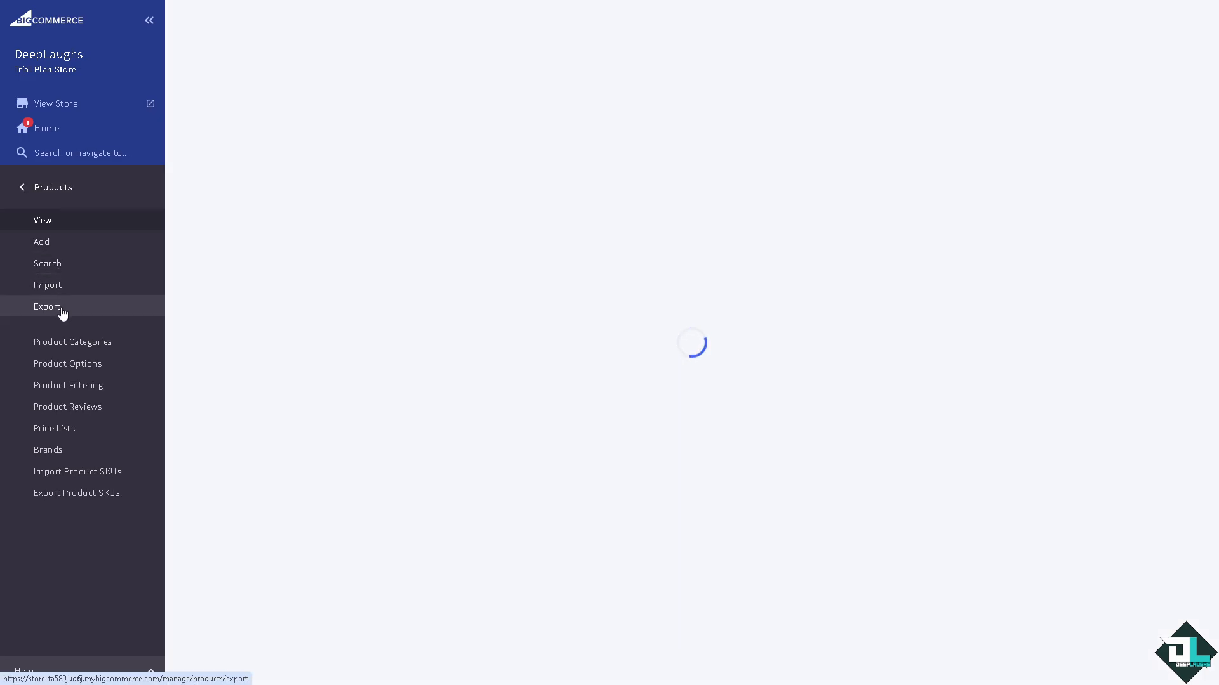
pyautogui.click(72, 247)
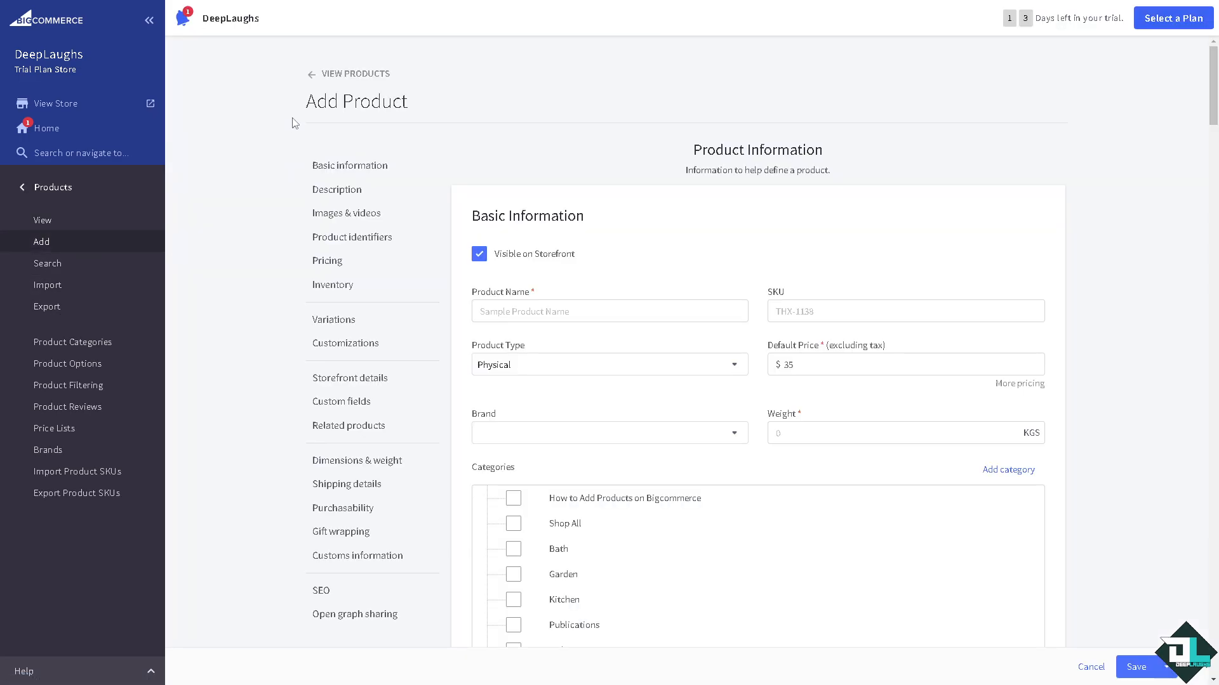
pyautogui.click(520, 309)
pyautogui.write('How to Set up Discounts on Bigcommerce')
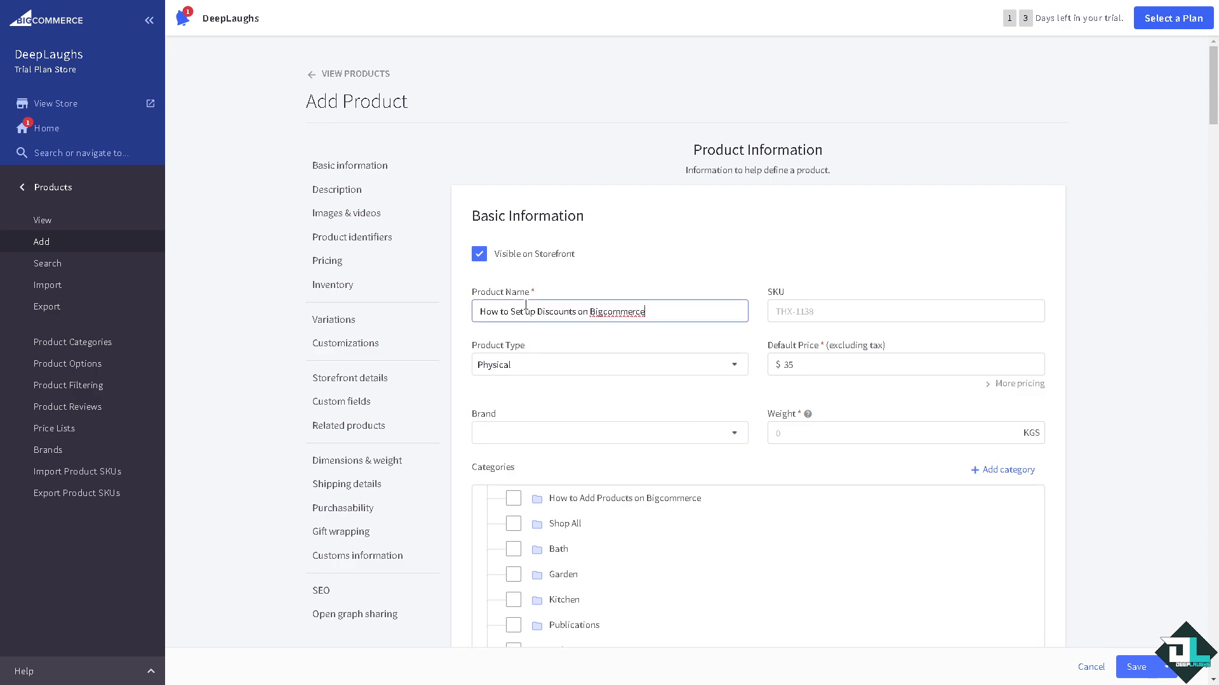
pyautogui.click(655, 259)
# Look through the new product's form, from images and pricing through storefront and shipping details to Open Graph Sharing.
pyautogui.scroll(-8, 655, 259)
pyautogui.scroll(-14, 657, 262)
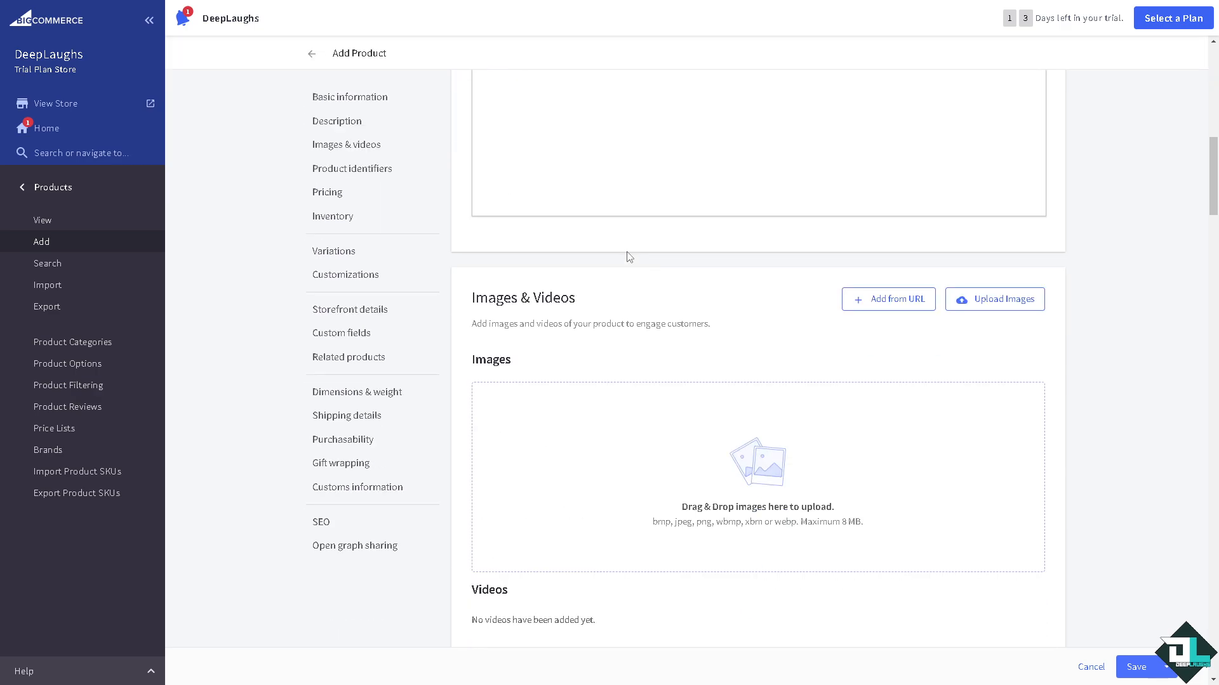
pyautogui.scroll(-4, 628, 256)
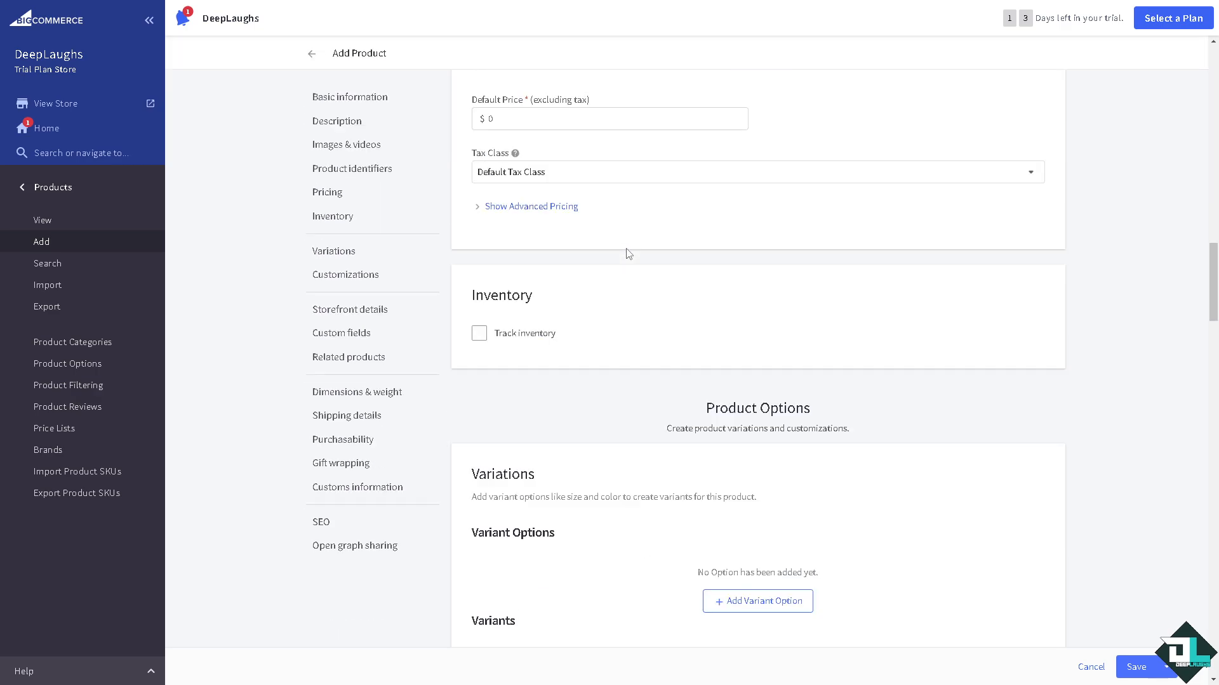
pyautogui.scroll(2, 572, 250)
pyautogui.scroll(-12, 534, 247)
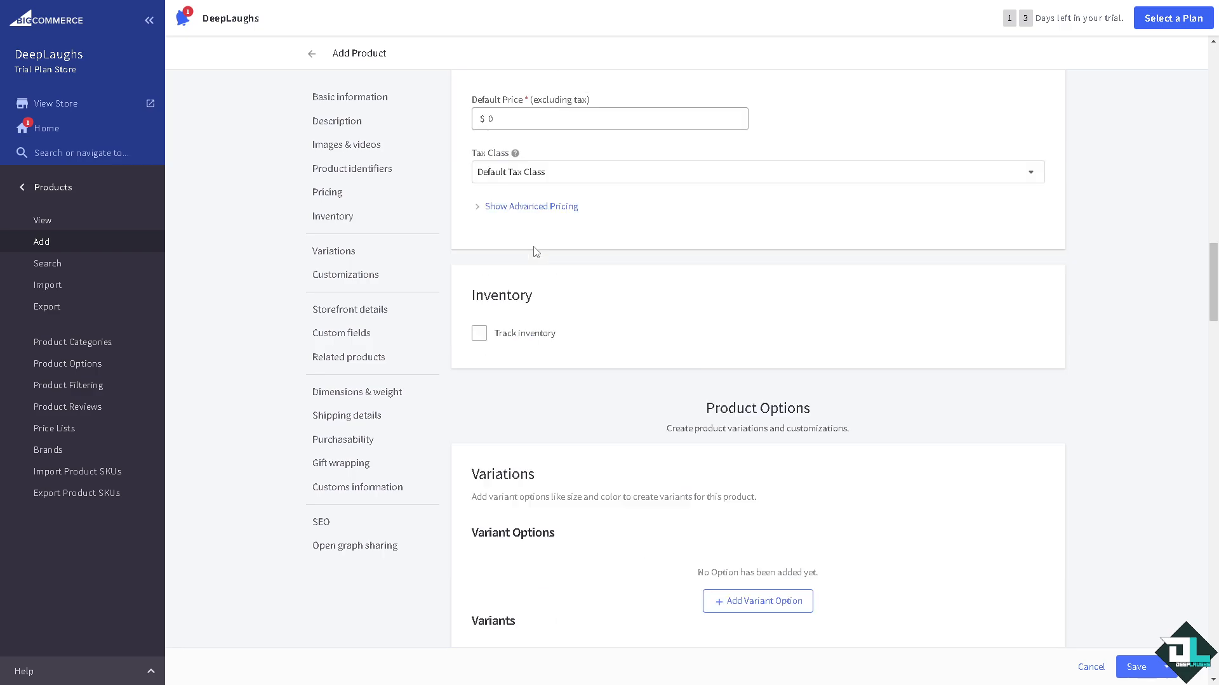
pyautogui.scroll(-13, 581, 312)
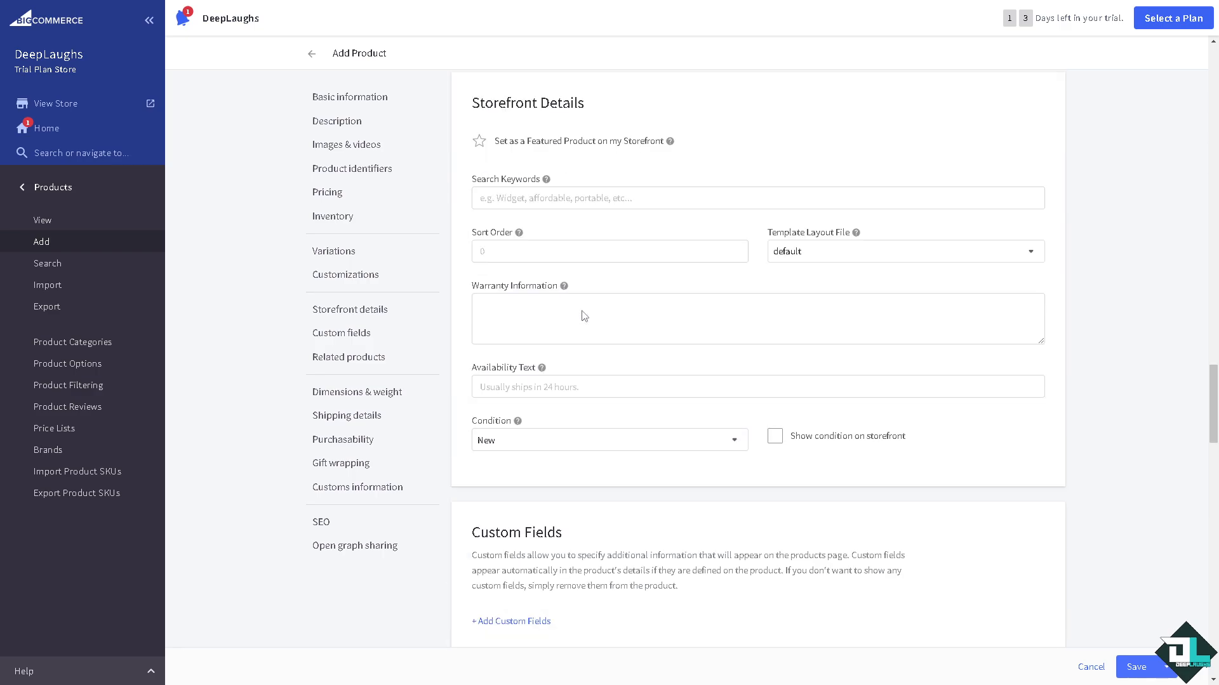
pyautogui.scroll(-2, 583, 311)
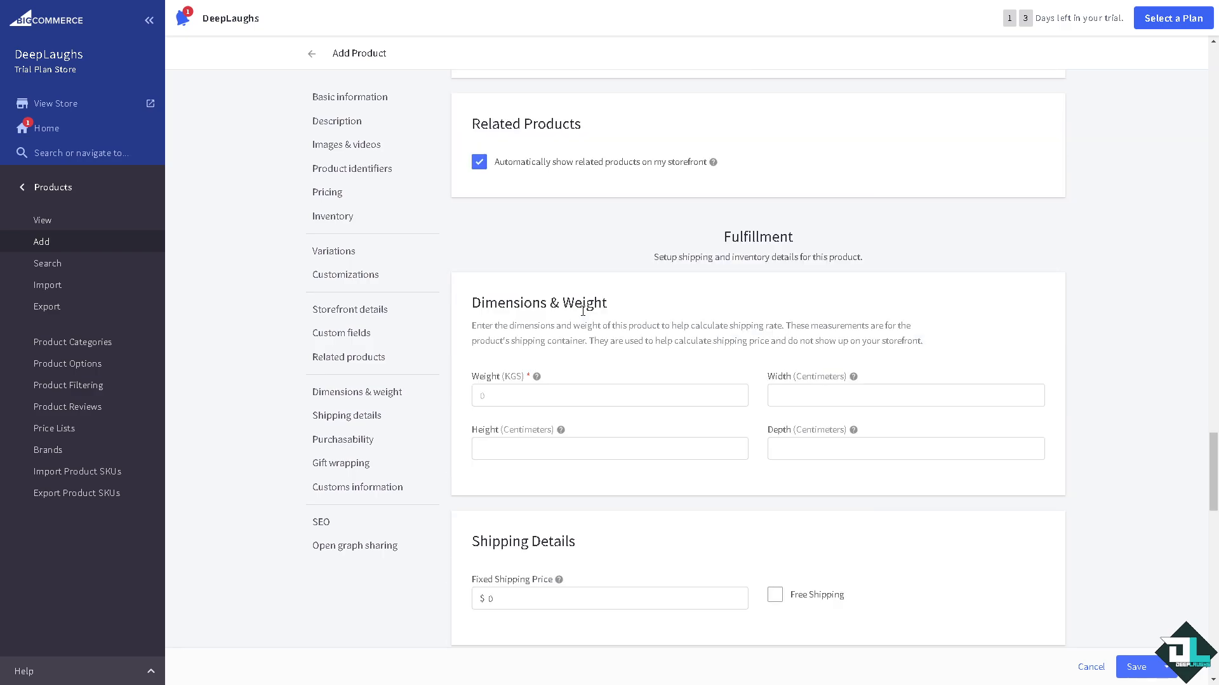
pyautogui.scroll(-3, 582, 311)
pyautogui.scroll(-9, 603, 408)
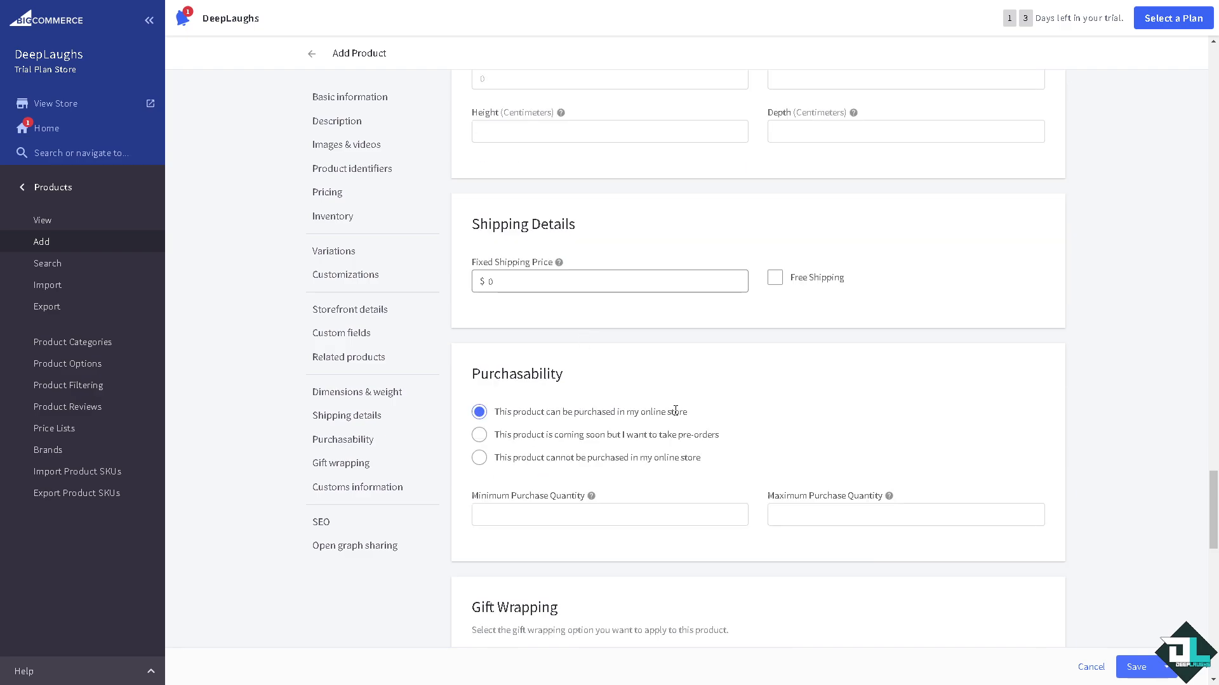
pyautogui.scroll(-3, 559, 372)
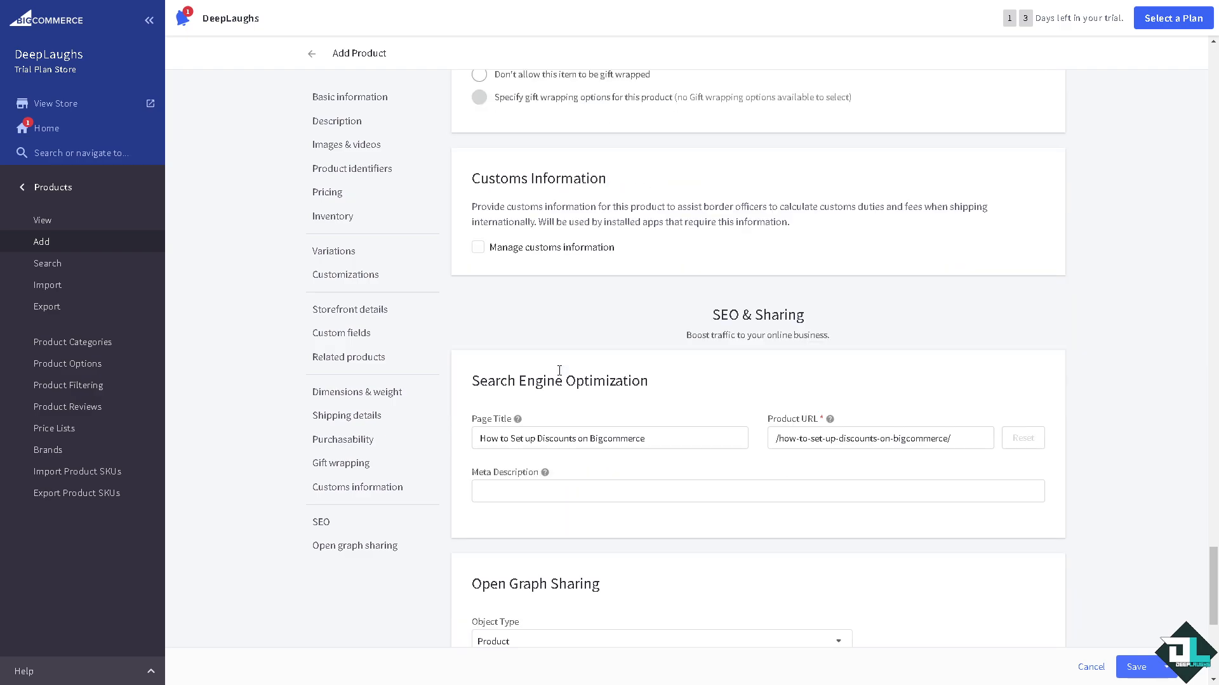
pyautogui.scroll(-6, 559, 374)
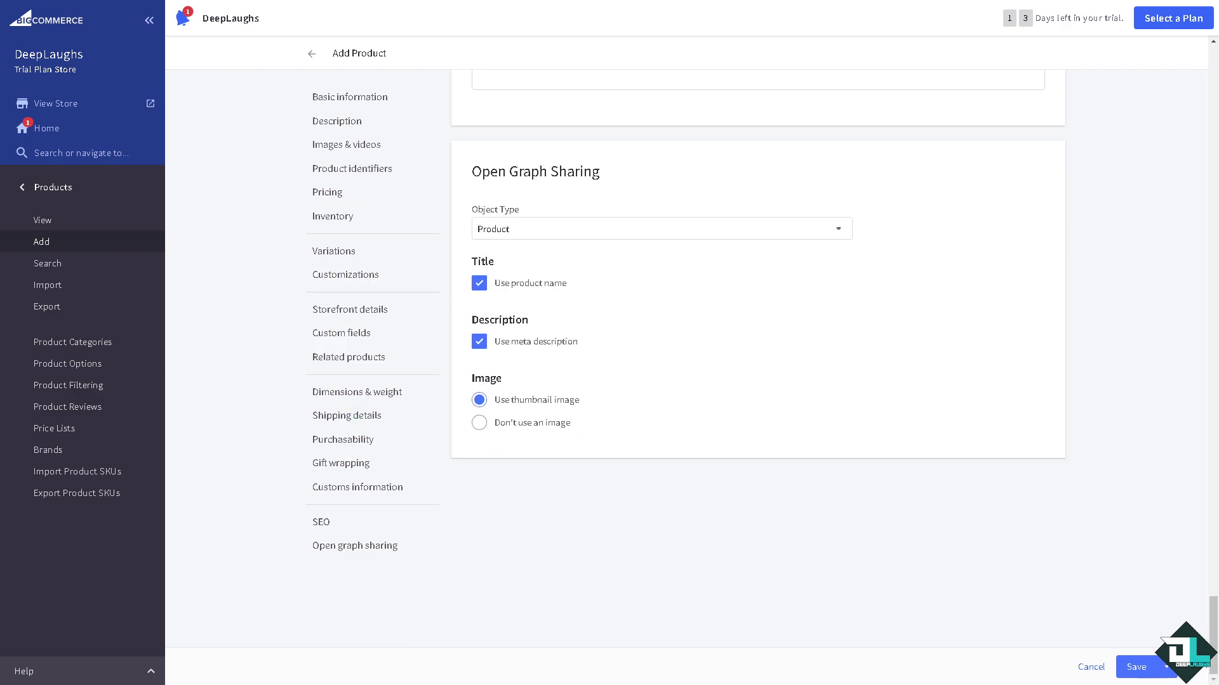
# Examine the product's advanced pricing, the Bulk Pricing discount type options, and the variation, customization and storefront sections.
pyautogui.scroll(2, 661, 329)
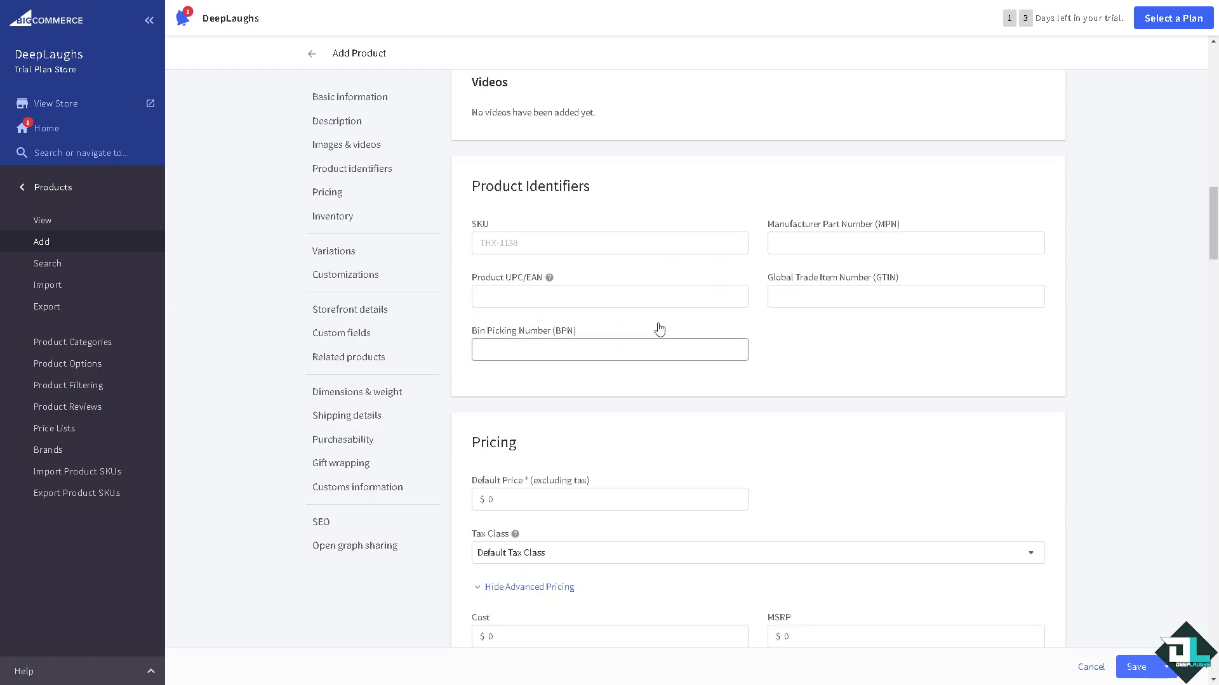
pyautogui.scroll(-2, 658, 329)
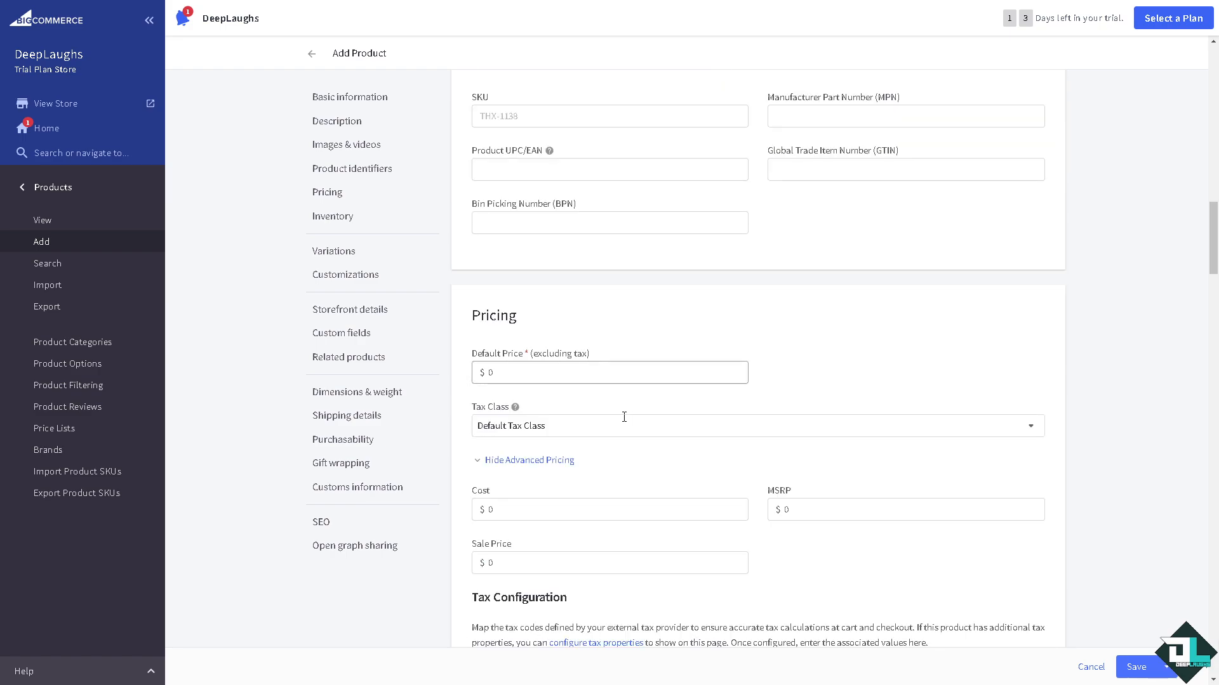
pyautogui.scroll(-7, 641, 456)
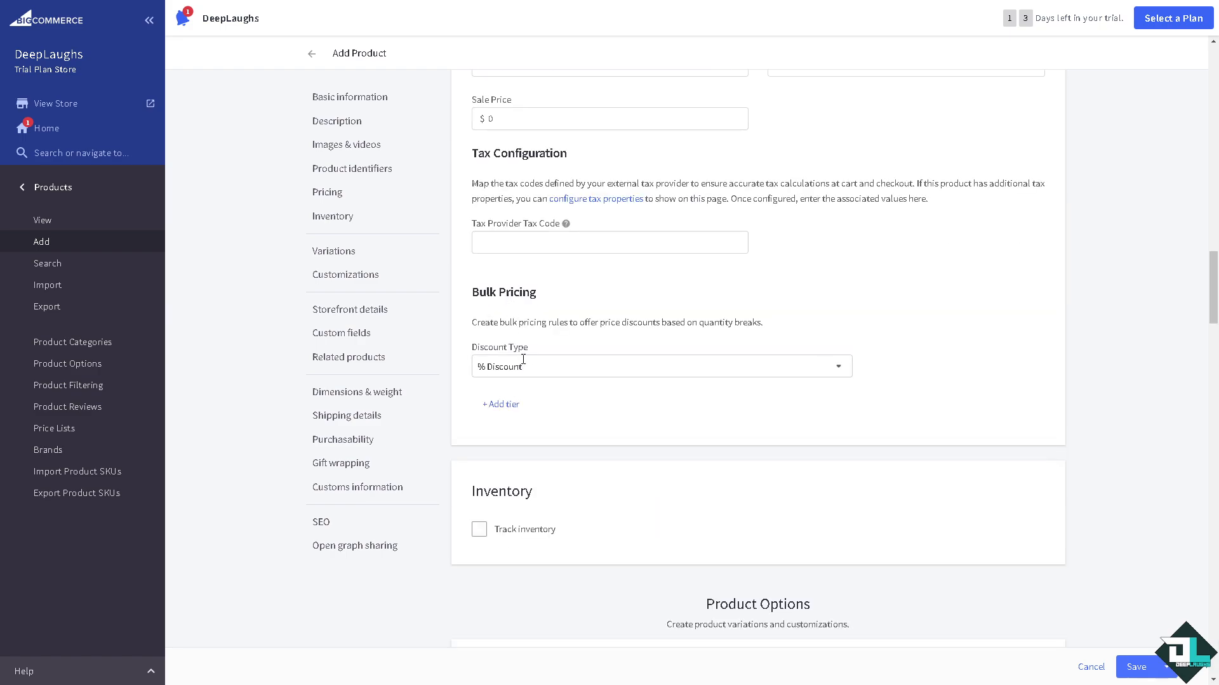
pyautogui.click(568, 368)
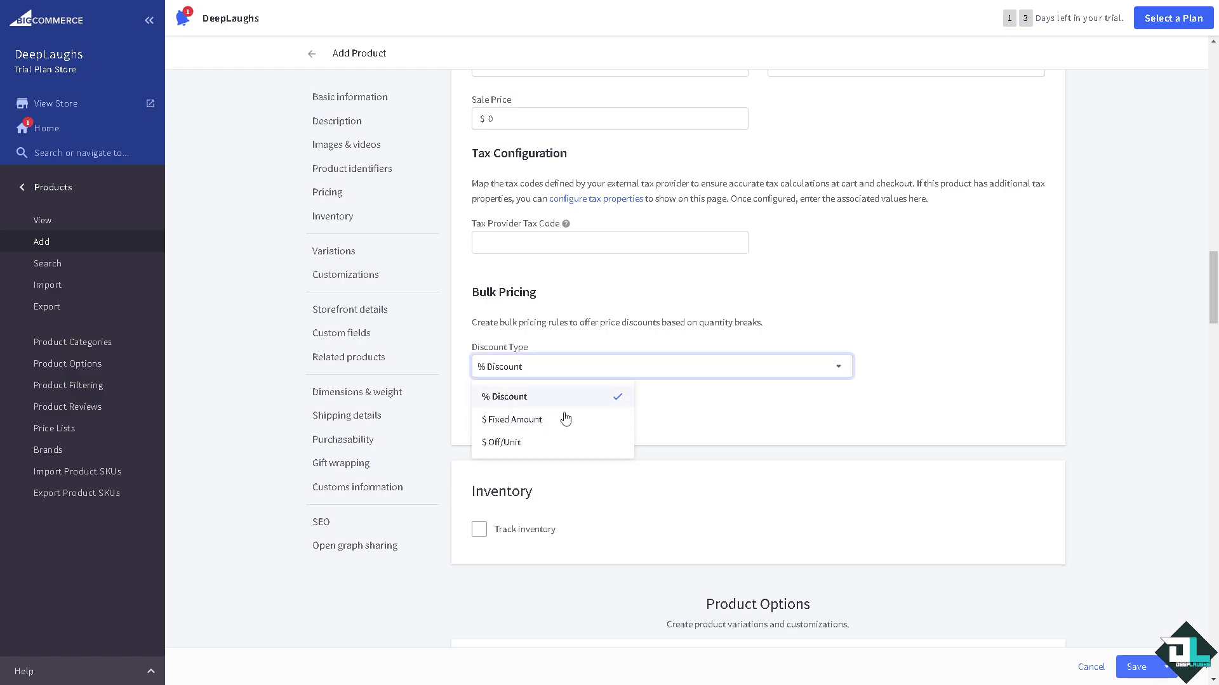
pyautogui.click(674, 458)
pyautogui.scroll(-7, 773, 438)
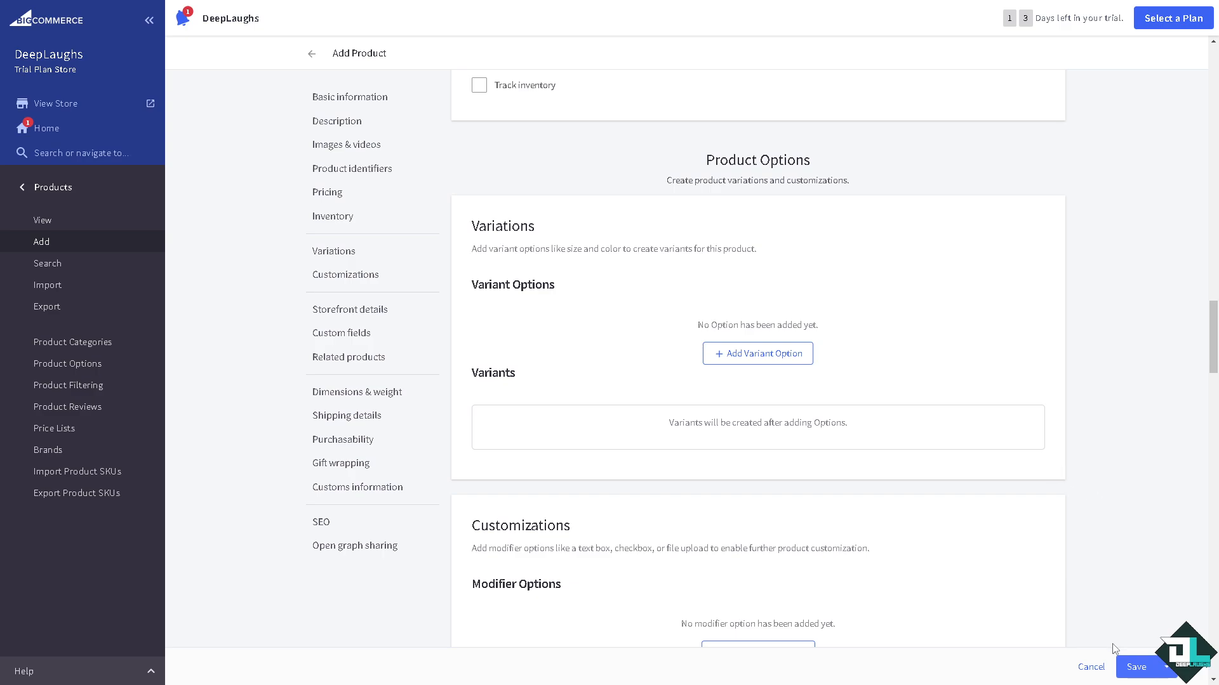
pyautogui.scroll(-2, 1117, 648)
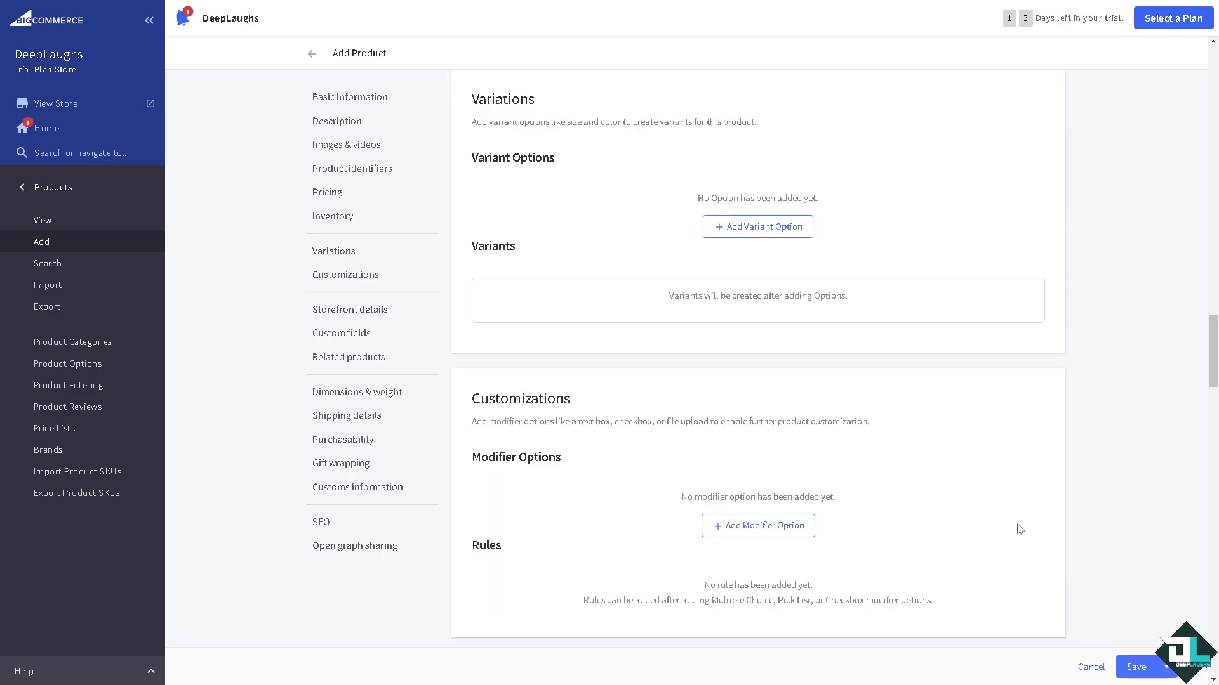
pyautogui.scroll(-12, 1019, 530)
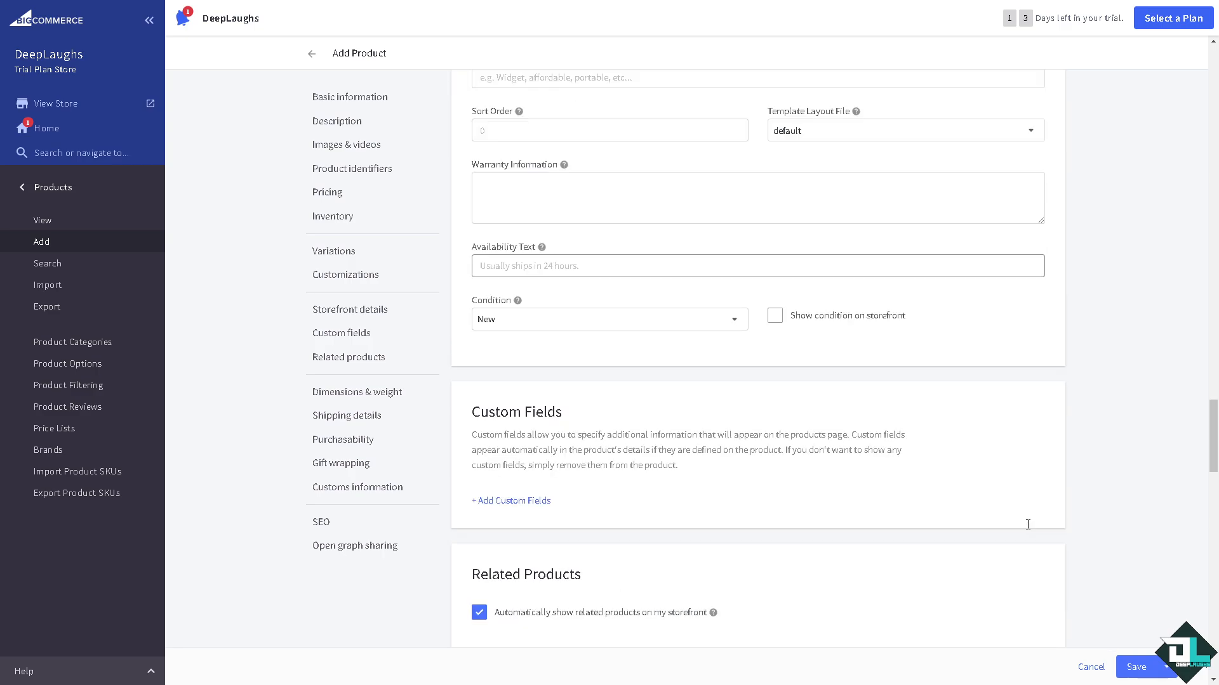